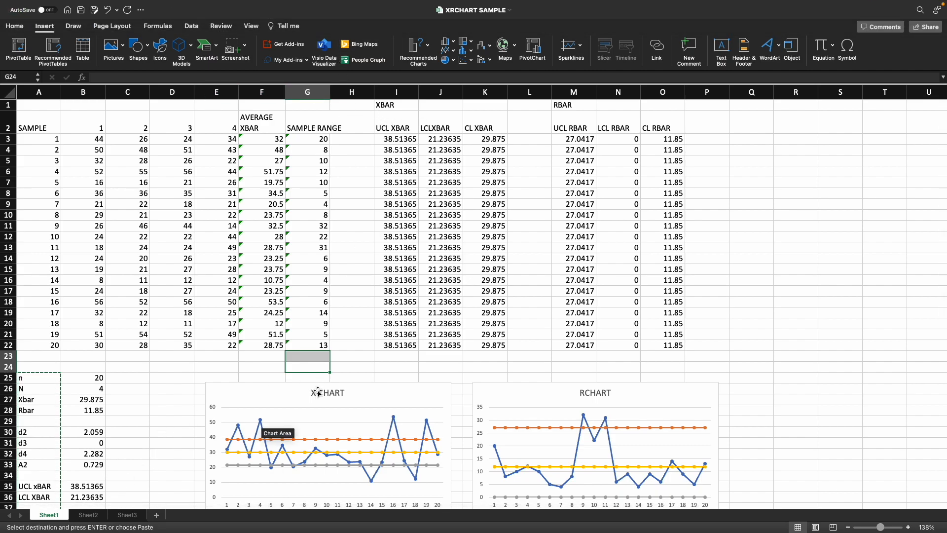
Switch to Sheet2, which holds the raw sample data and the empty parameter labels.
click(101, 515)
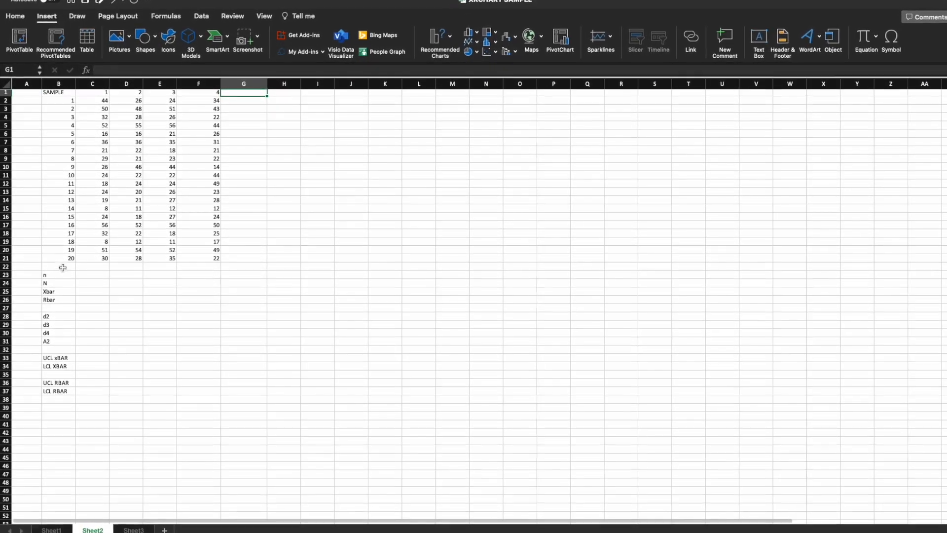
scroll(76, 98, down, 1)
scroll(119, 99, up, 1)
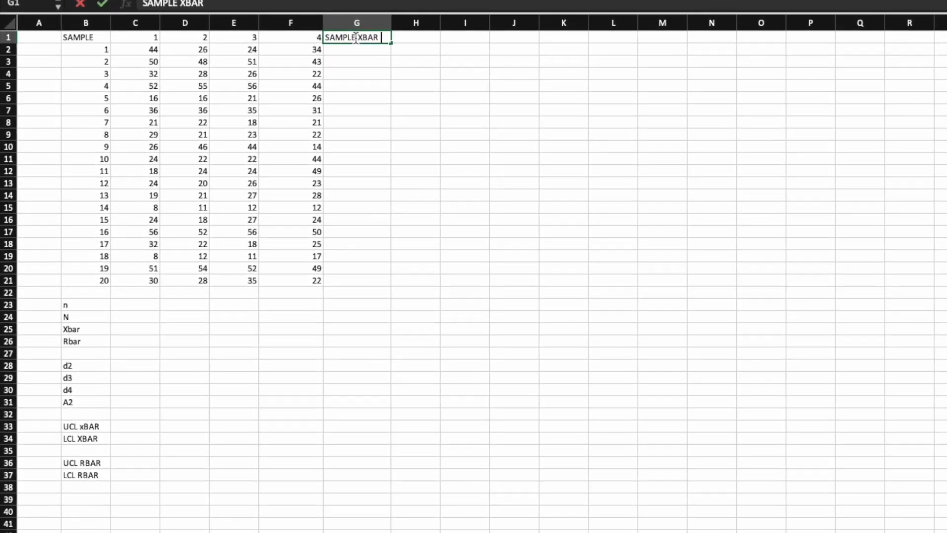
Enter the column headings MEAN XBAR in G1 and RANGE RBAR in H1, replacing the unfinished text in G1.
key(BackSpace)
key(BackSpace)
key(BackSpace)
key(BackSpace)
key(BackSpace)
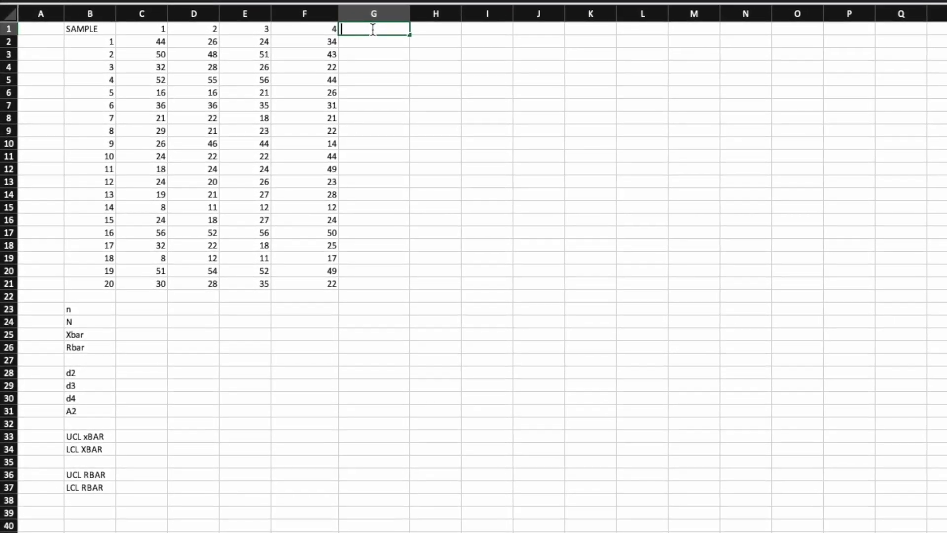
text(MEAN XBA)
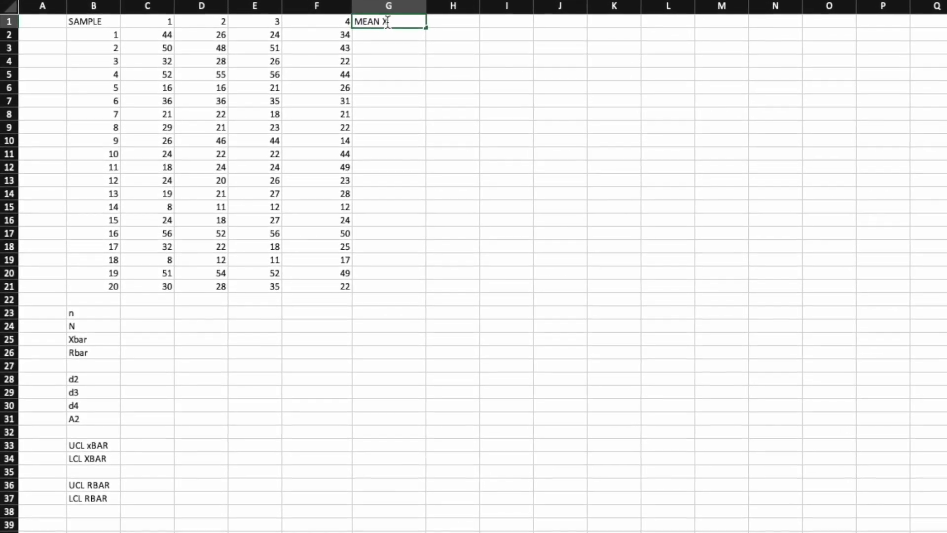
text(R)
key(Tab)
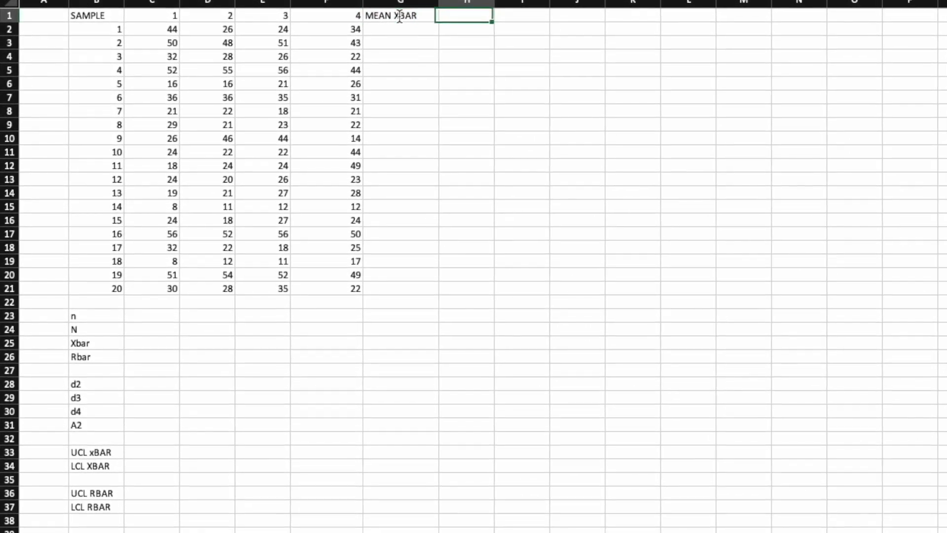
text(RANGE)
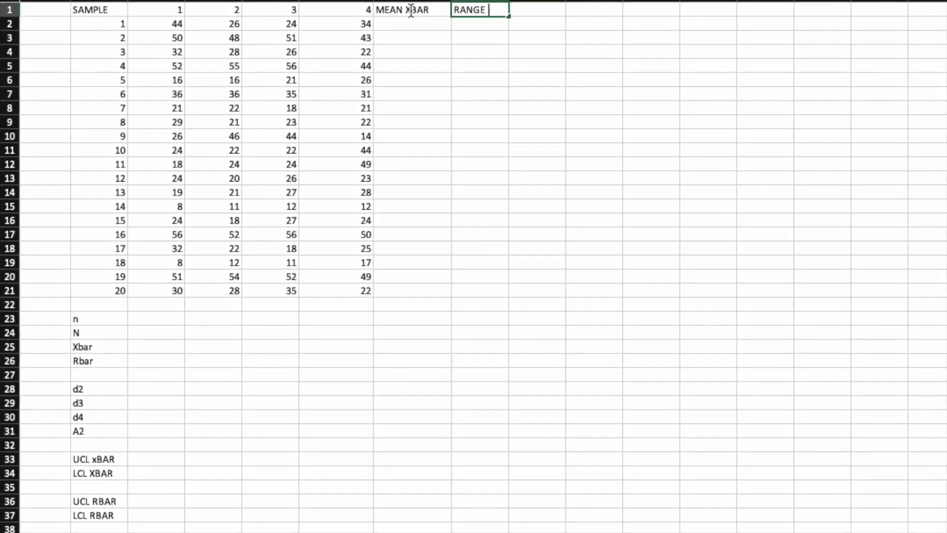
text(RB)
text(AR)
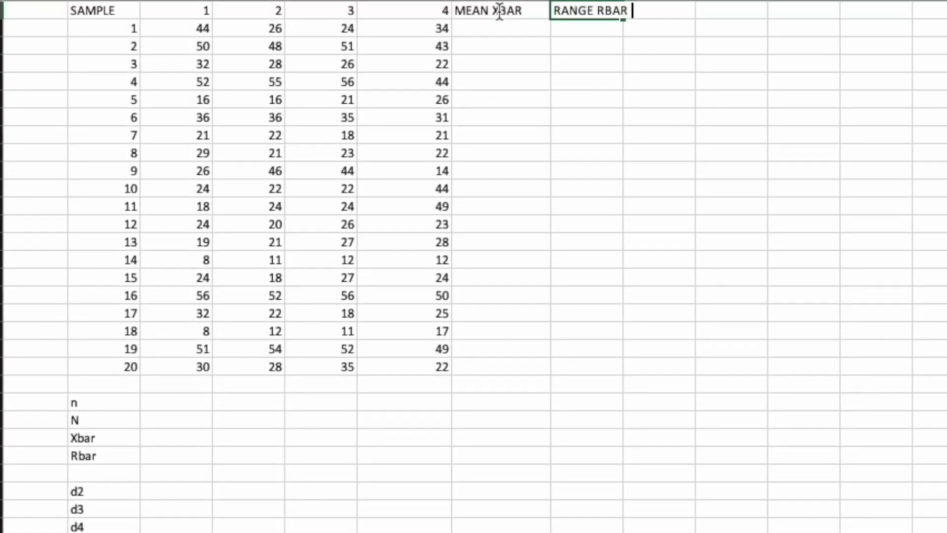
Calculate the first sample's mean in G2 with =AVERAGE(C2:F2) and fill the formula down through G21.
click(489, 30)
text(=)
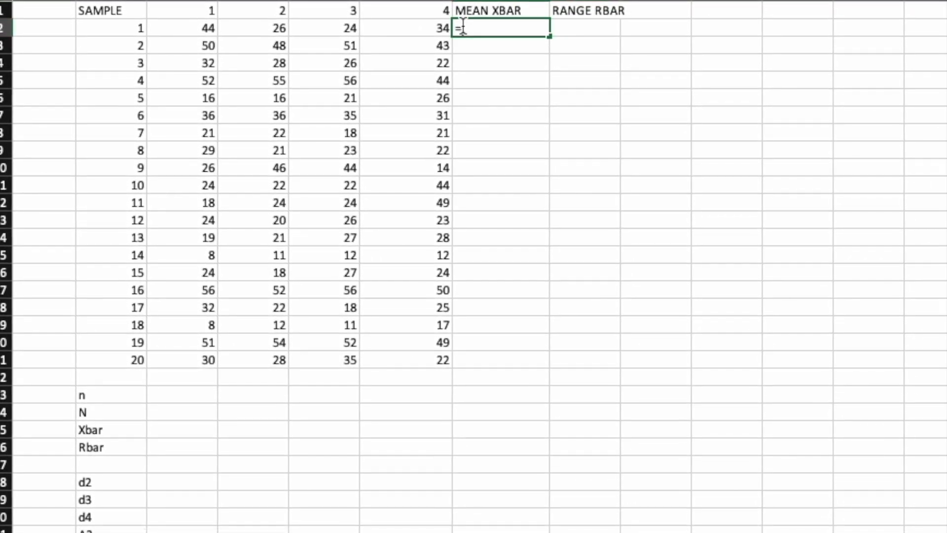
text(AVERAGE)
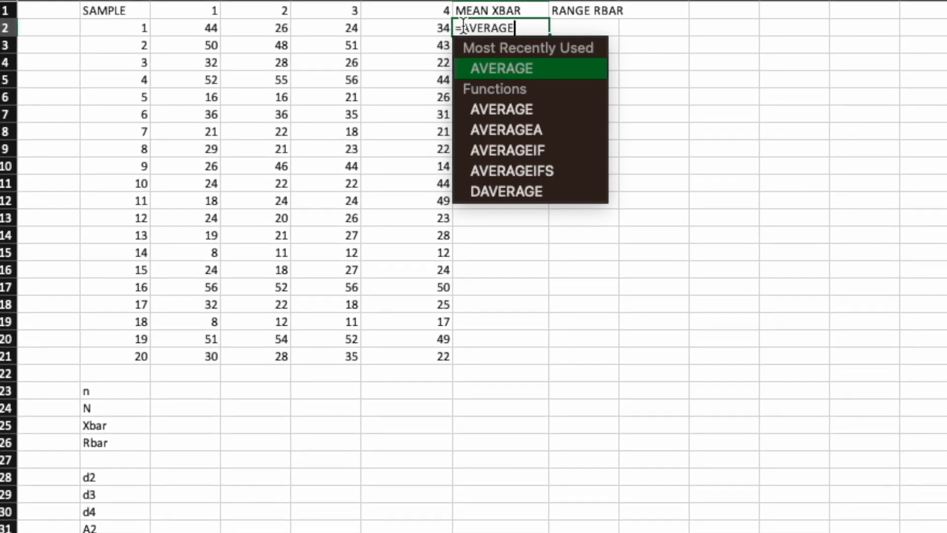
double_click(508, 65)
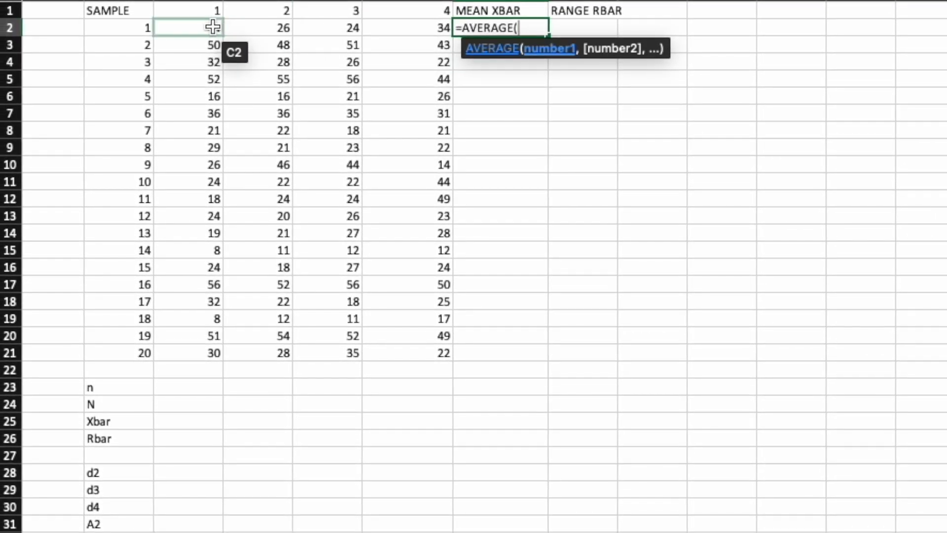
drag(213, 27, 425, 29)
key(Return)
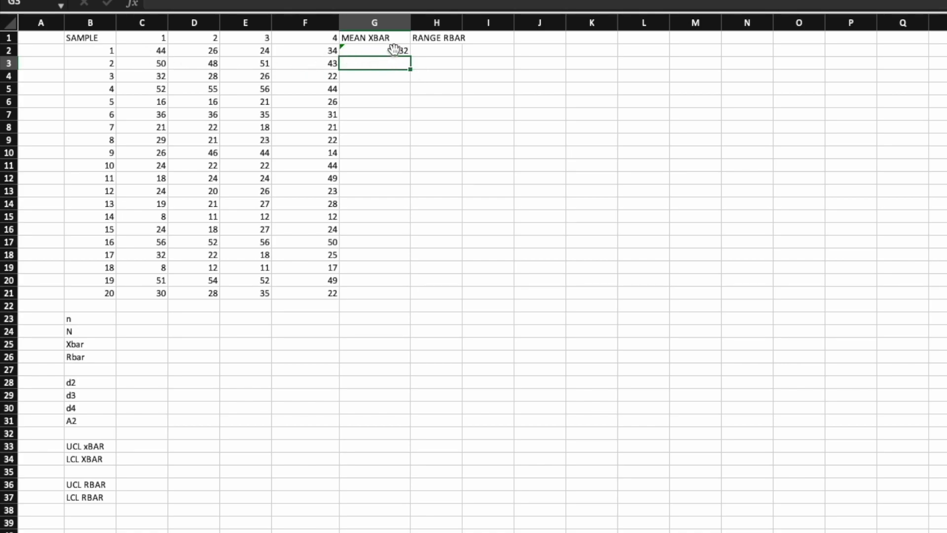
click(394, 49)
drag(410, 57, 400, 296)
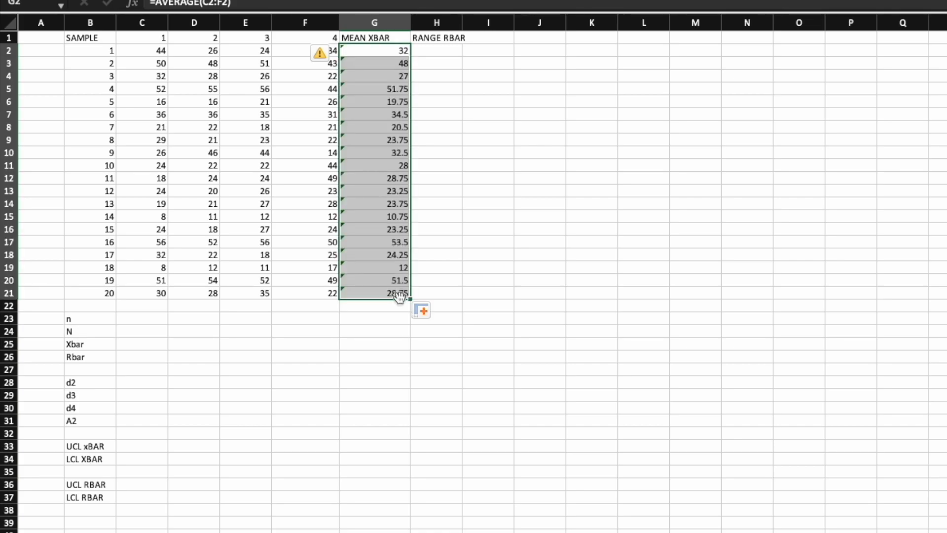
Calculate the first sample's range in H2 with =MAX(C2:F2)-MIN(C2:F2).
click(443, 50)
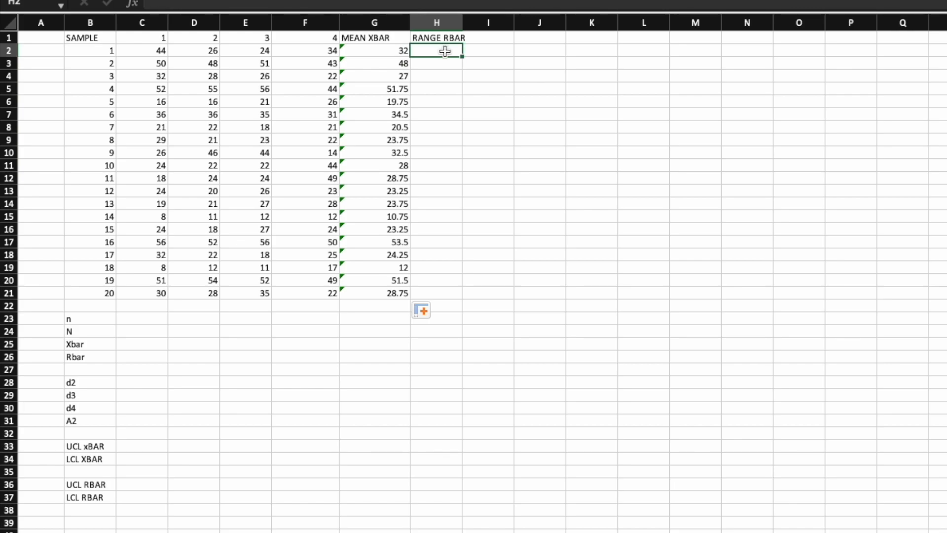
text(=)
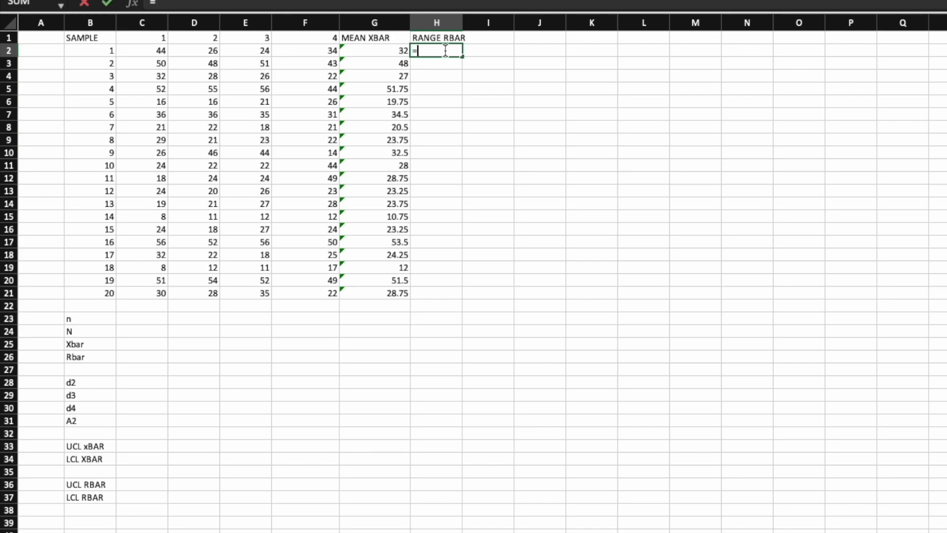
text(MAX)
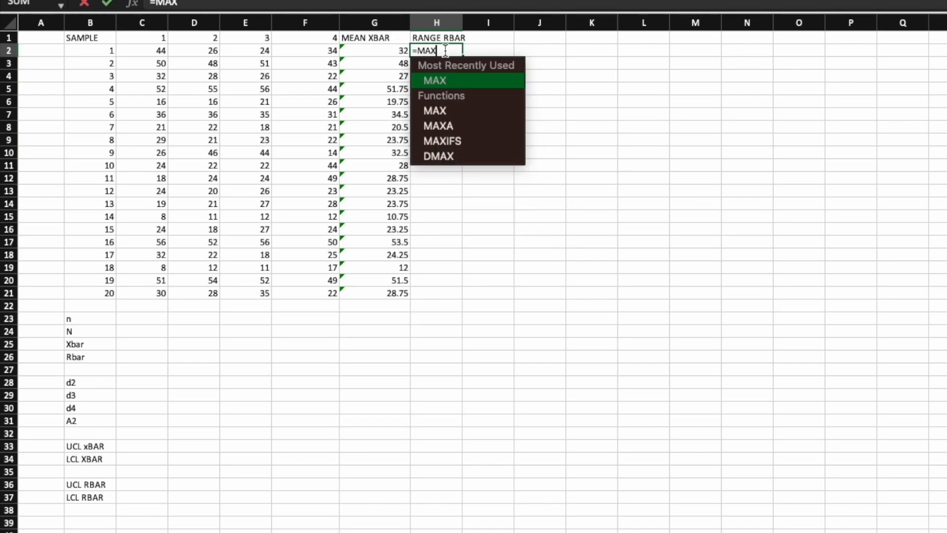
double_click(449, 79)
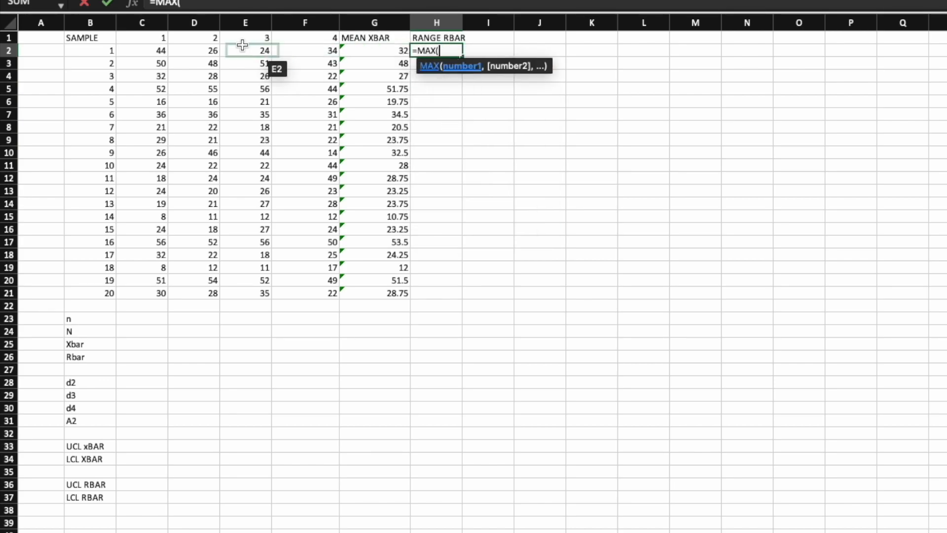
drag(154, 47, 315, 53)
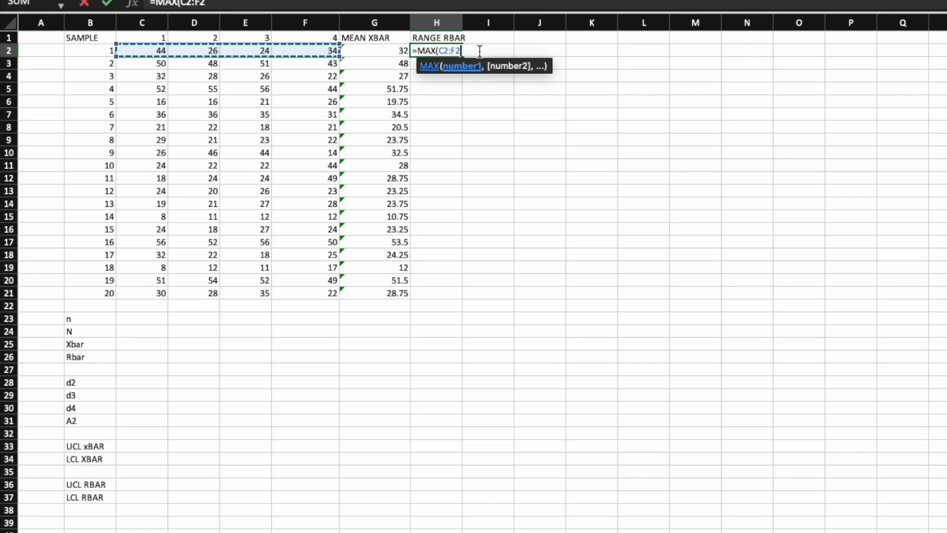
text())
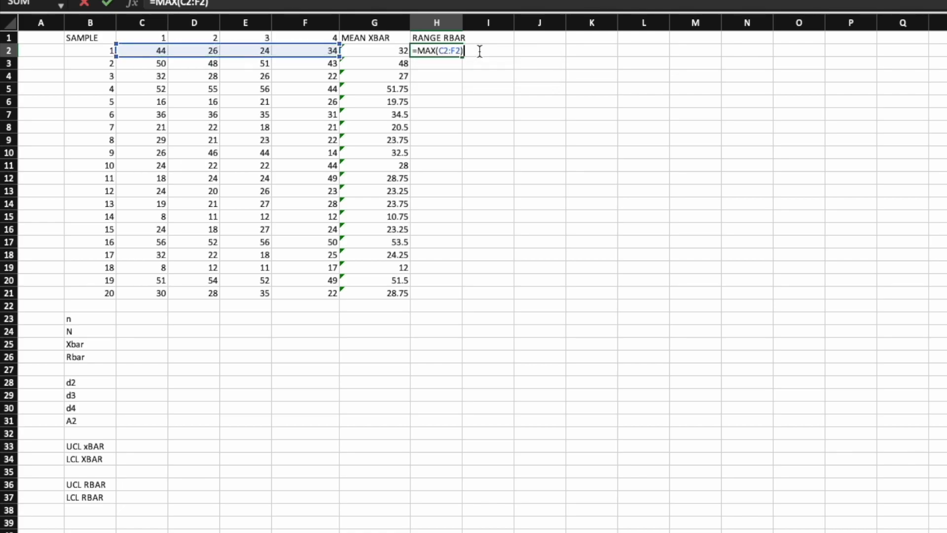
text(-IN)
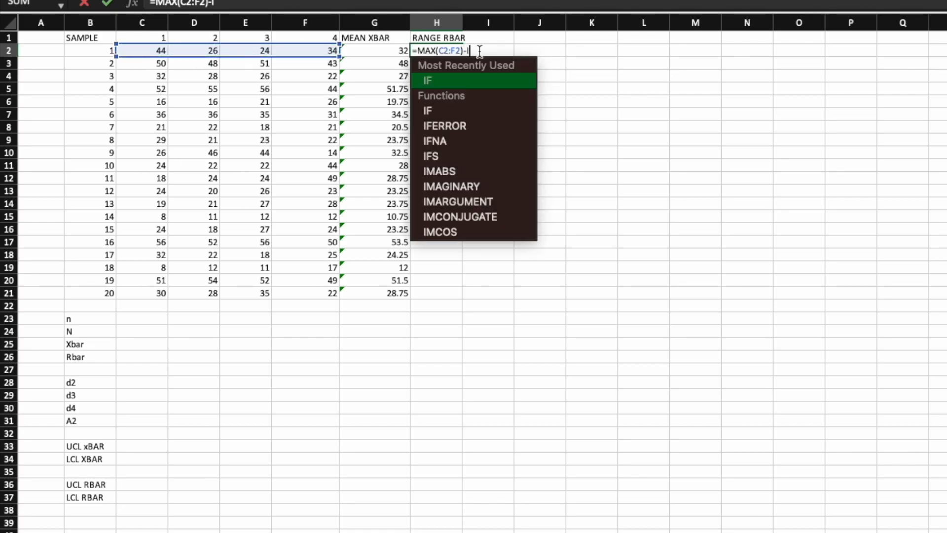
key(BackSpace)
key(BackSpace)
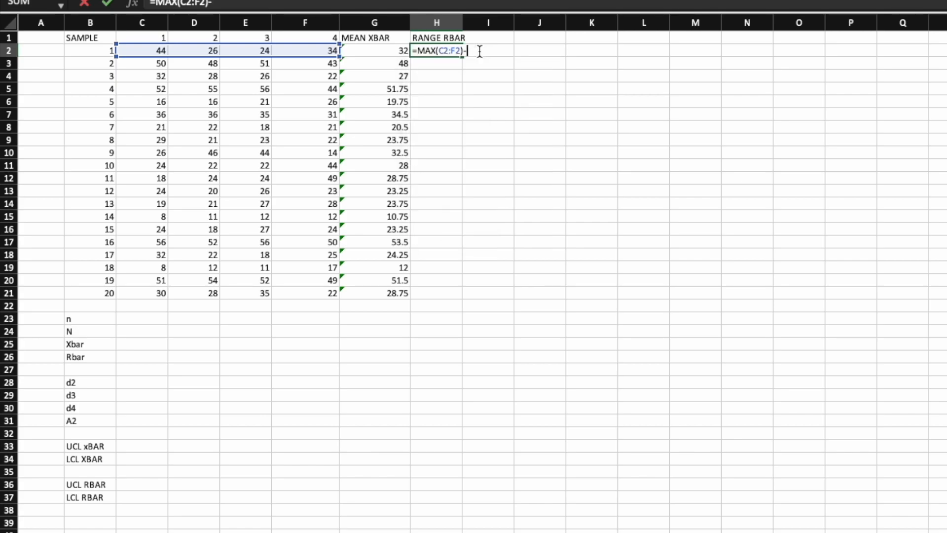
text(MIN)
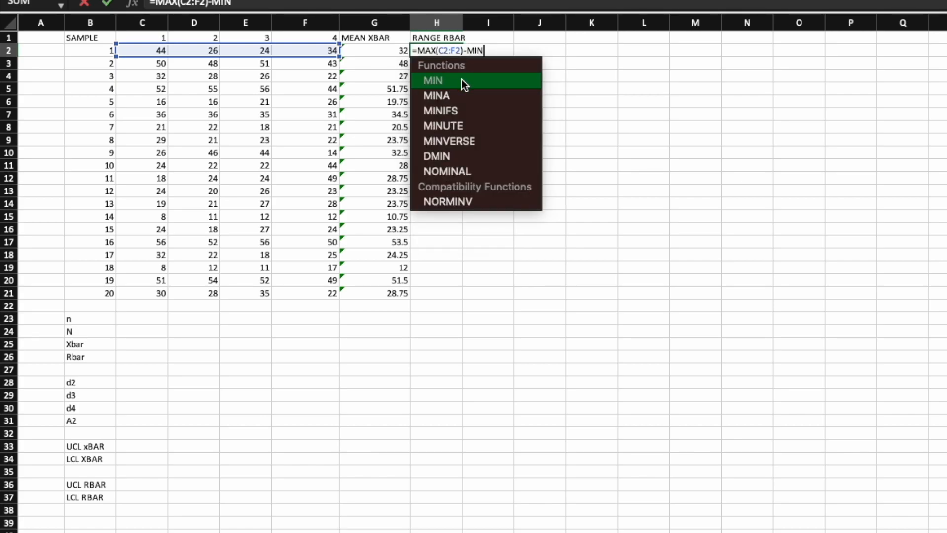
double_click(463, 79)
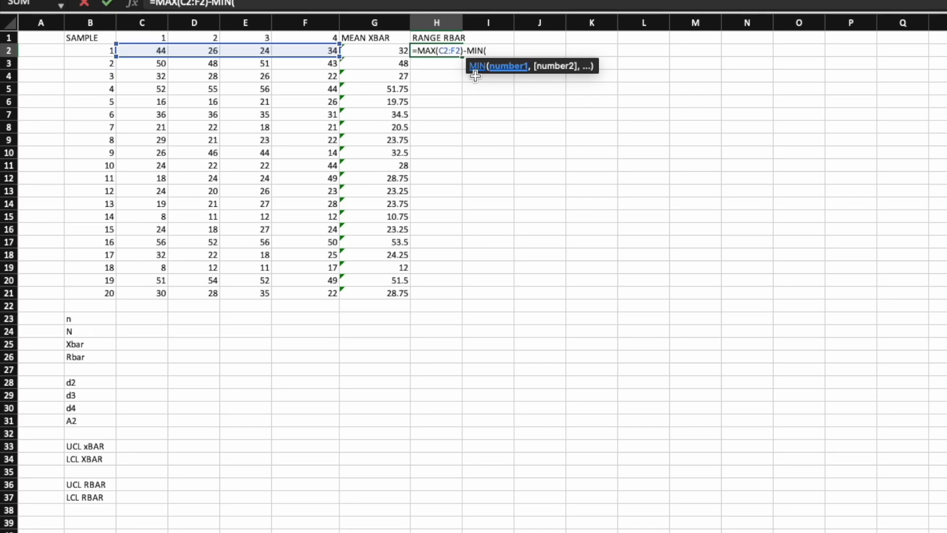
drag(148, 51, 317, 52)
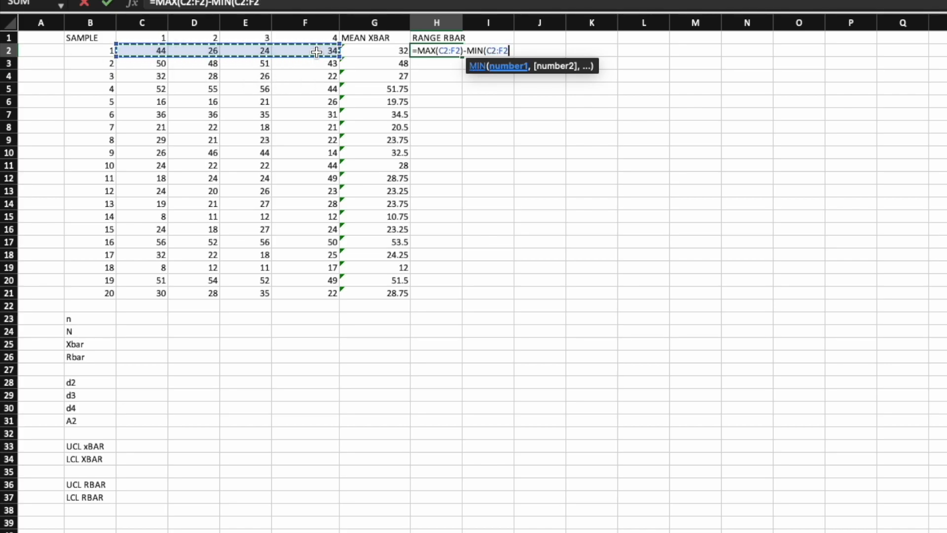
text())
key(Return)
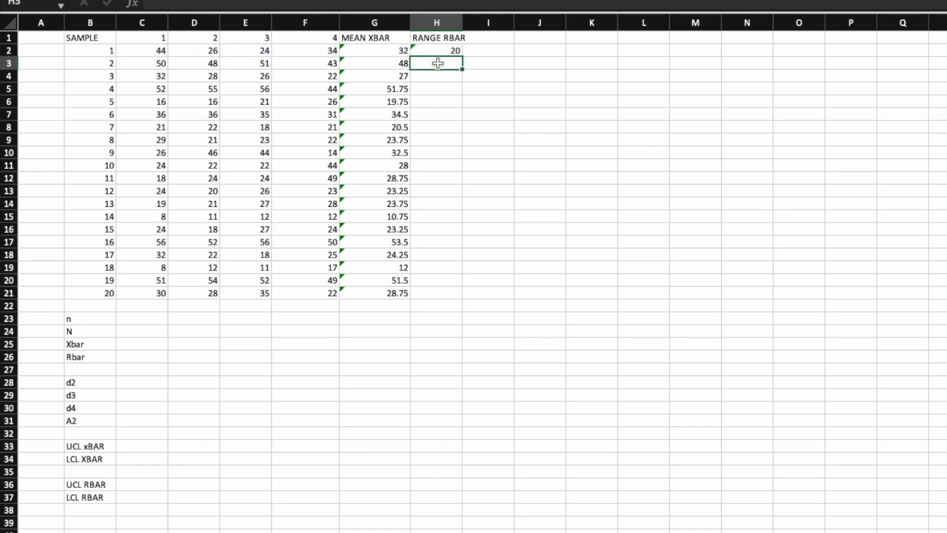
Calculate the second sample's range in H3 with =MAX(C3:F3)-MIN(C3:F3) and fill the formula down through H21.
text(=MAX)
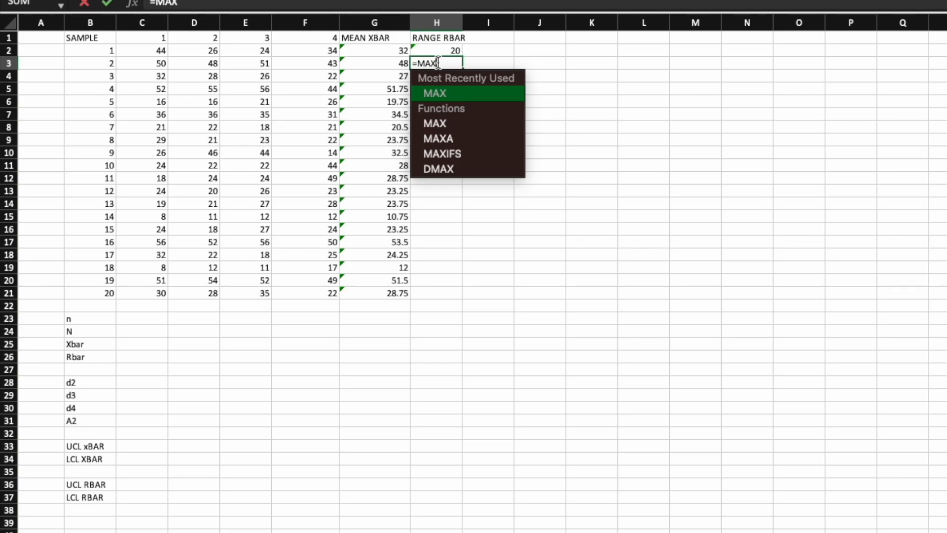
double_click(448, 94)
drag(158, 63, 307, 63)
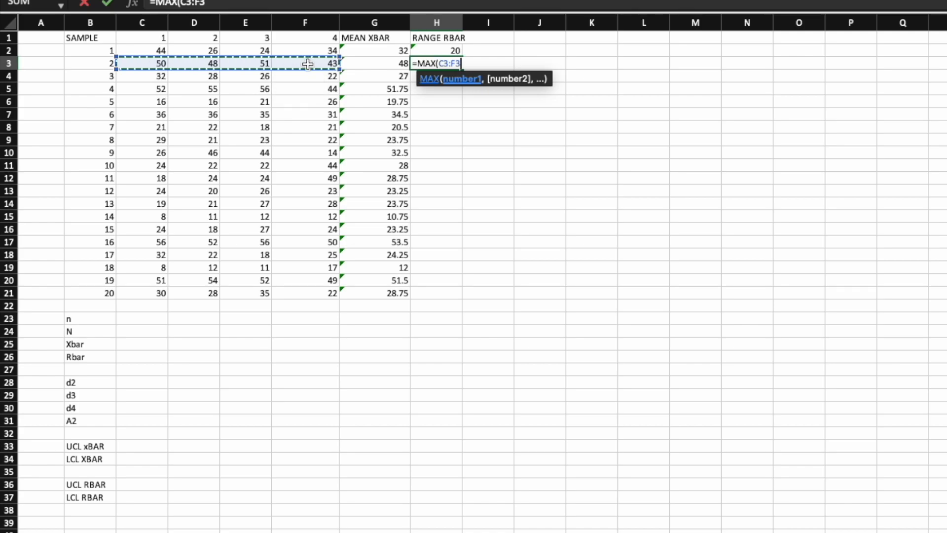
text())
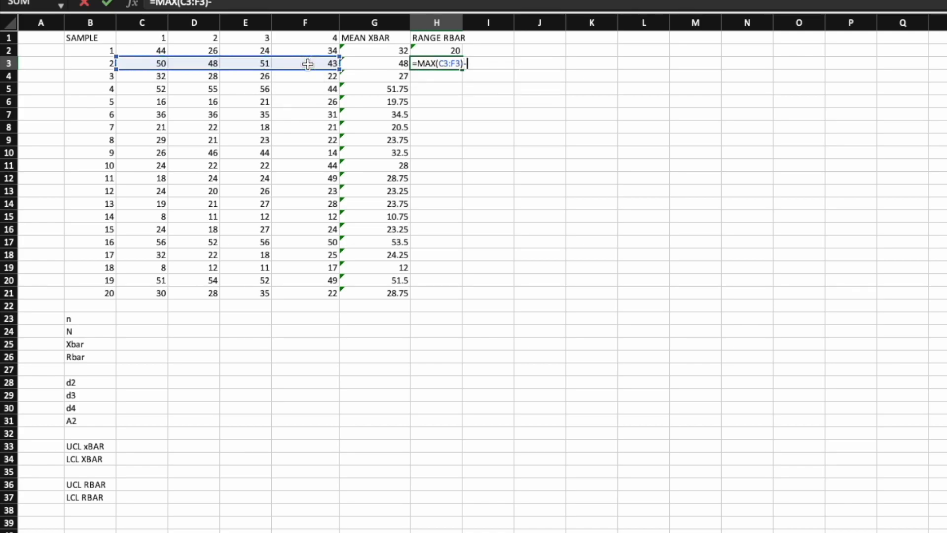
text(-MIN)
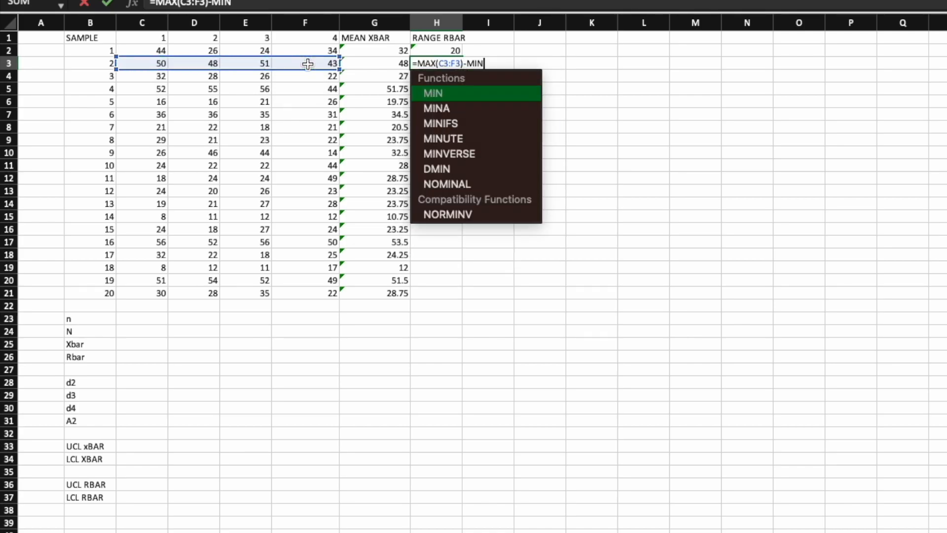
double_click(434, 93)
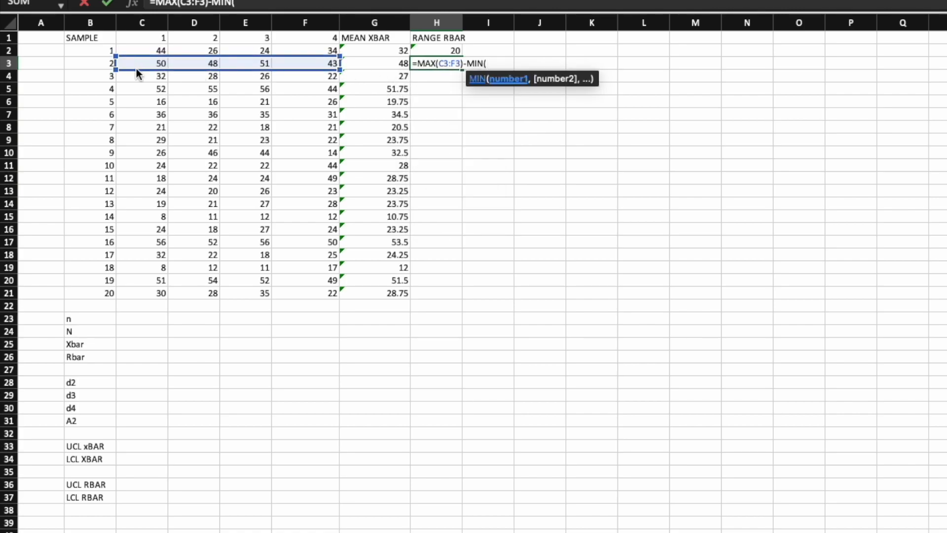
drag(146, 64, 301, 63)
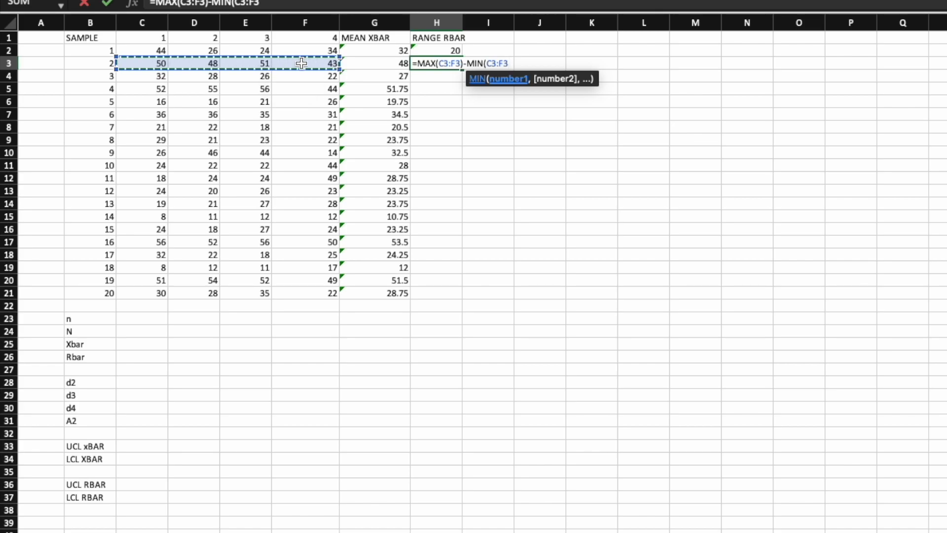
text())
key(Return)
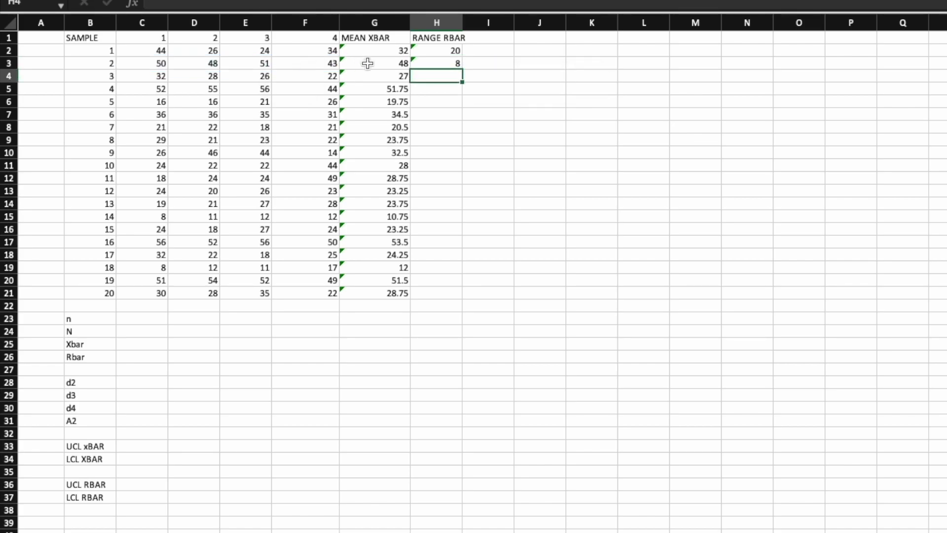
click(440, 60)
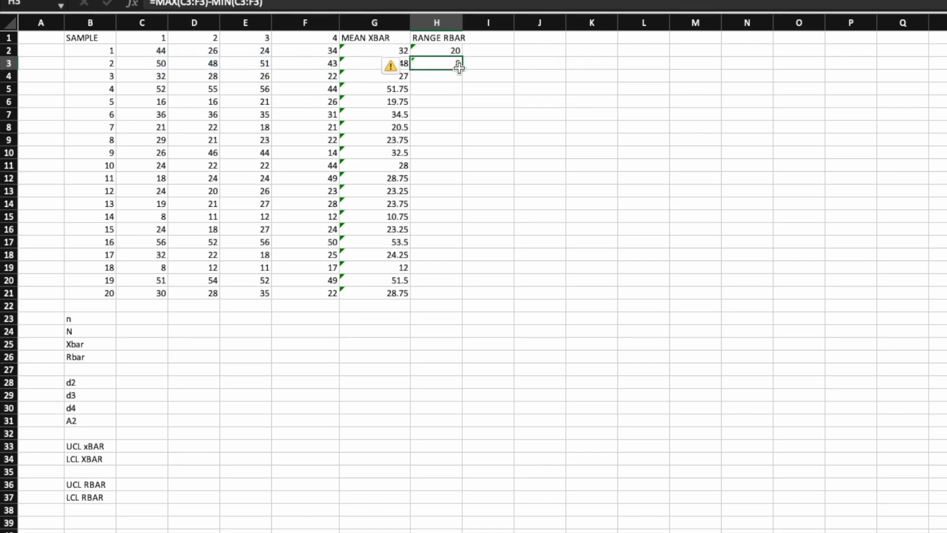
drag(460, 69, 452, 303)
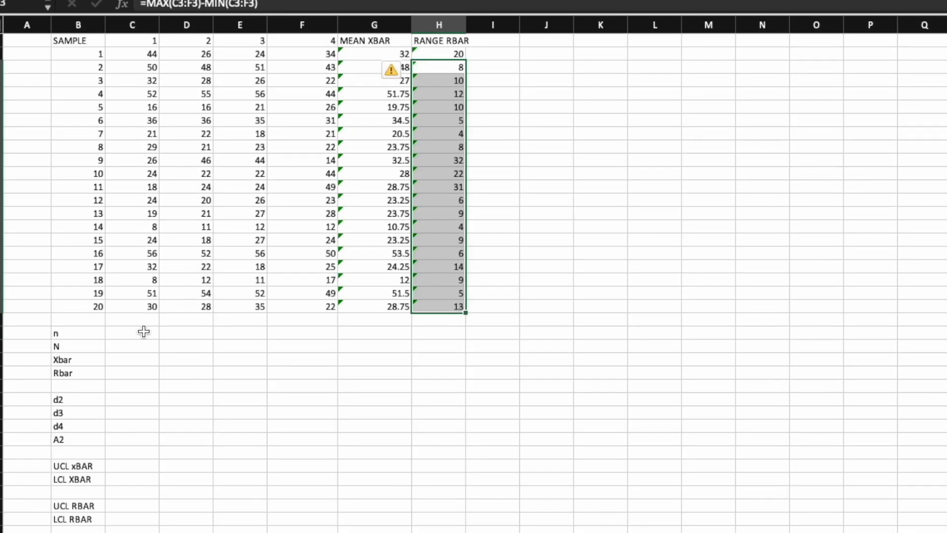
Enter 20 as the value of n in C23.
click(57, 334)
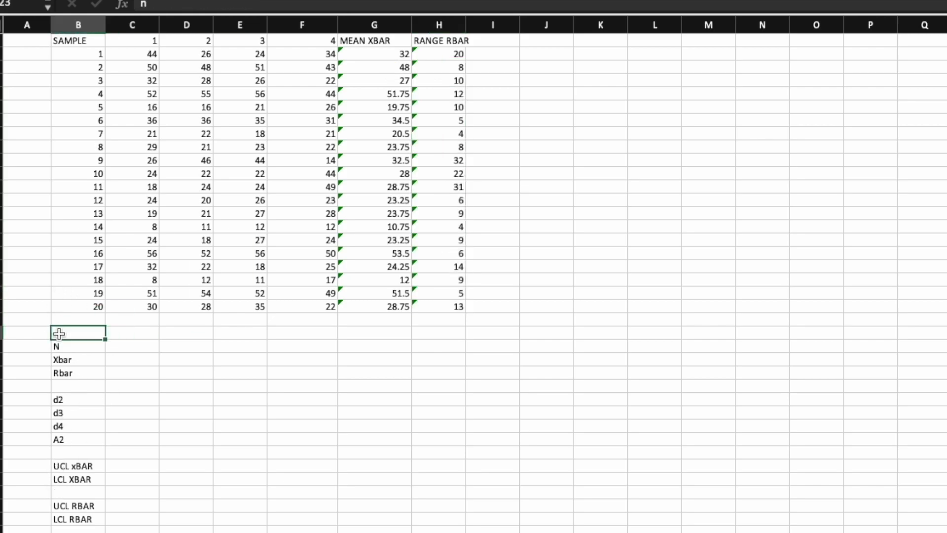
click(133, 335)
text(20)
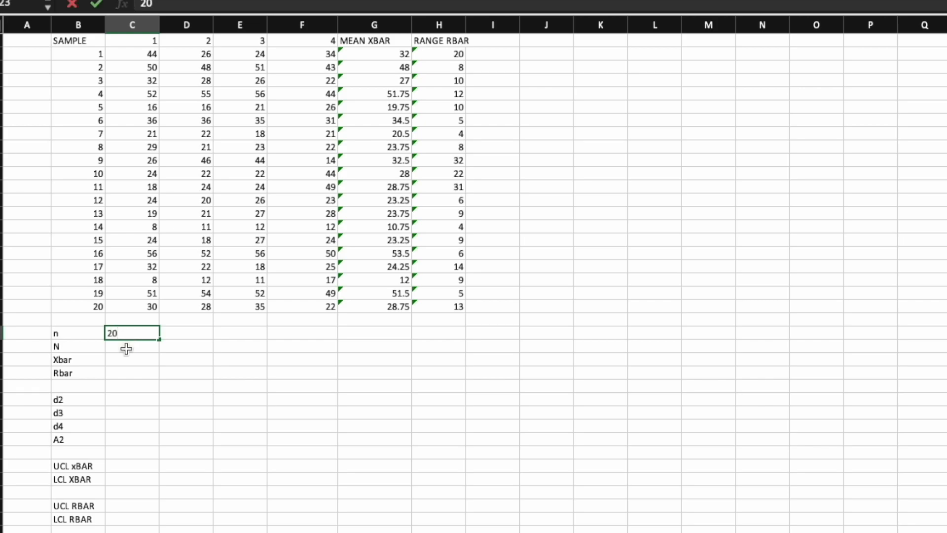
Enter 4 as the value of N in C24 and calculate Xbar in C25 with =AVERAGE(G2:G21).
click(126, 349)
text(4)
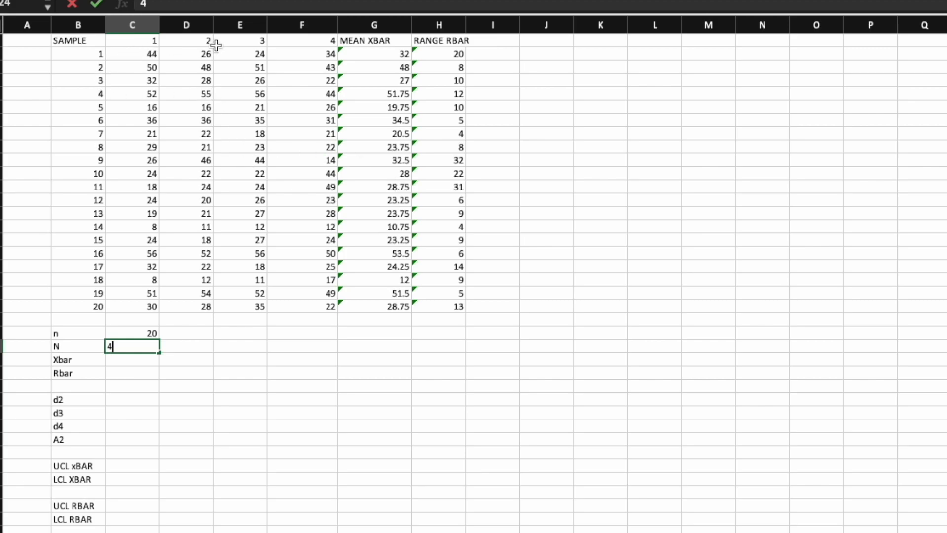
click(127, 364)
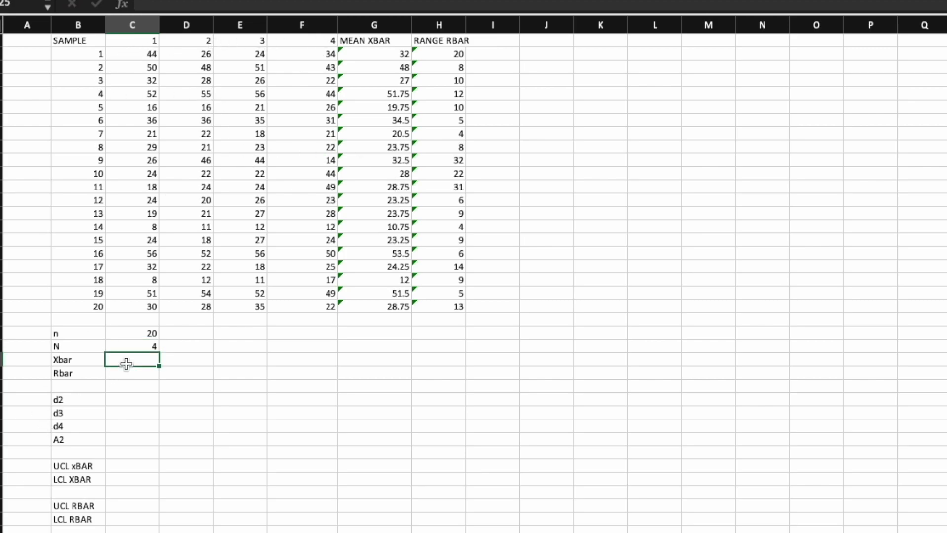
text(=AVE)
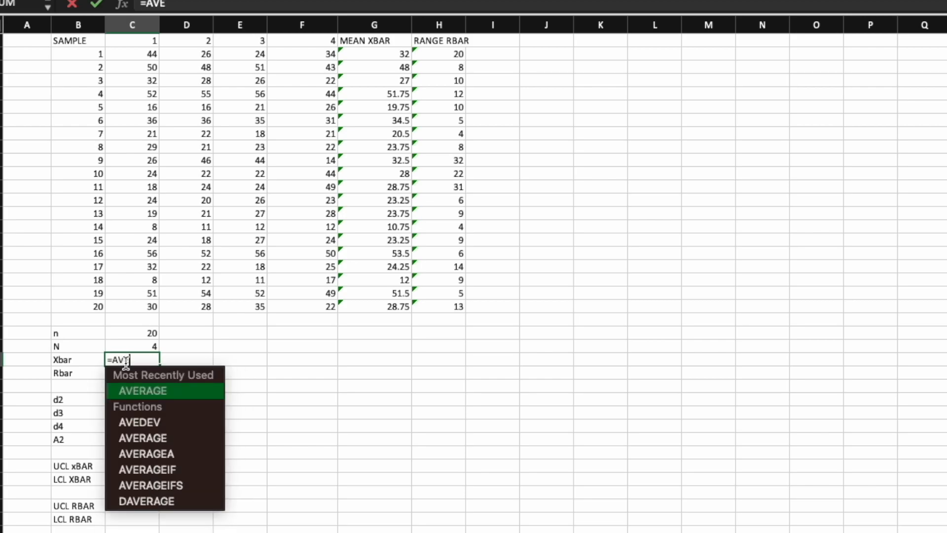
text(RAGE)
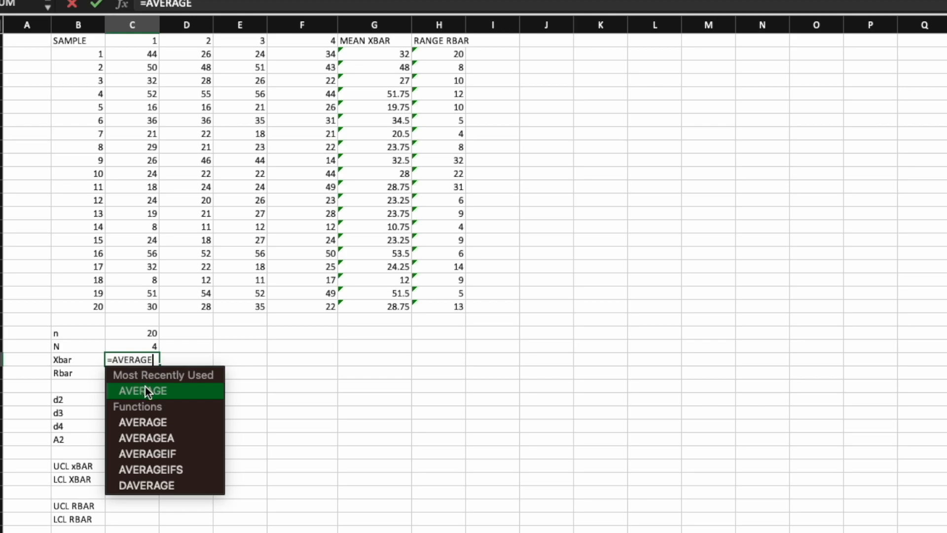
double_click(143, 390)
drag(389, 55, 397, 305)
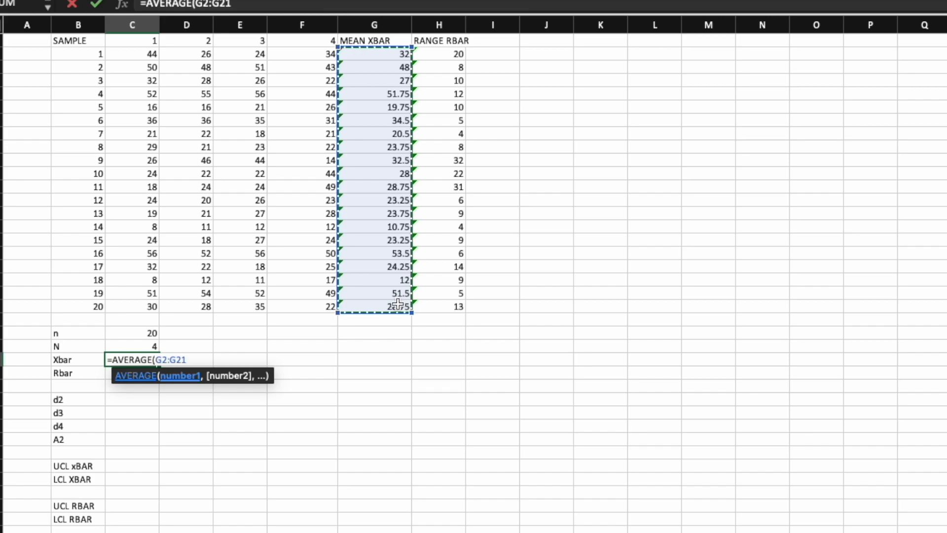
text())
key(Return)
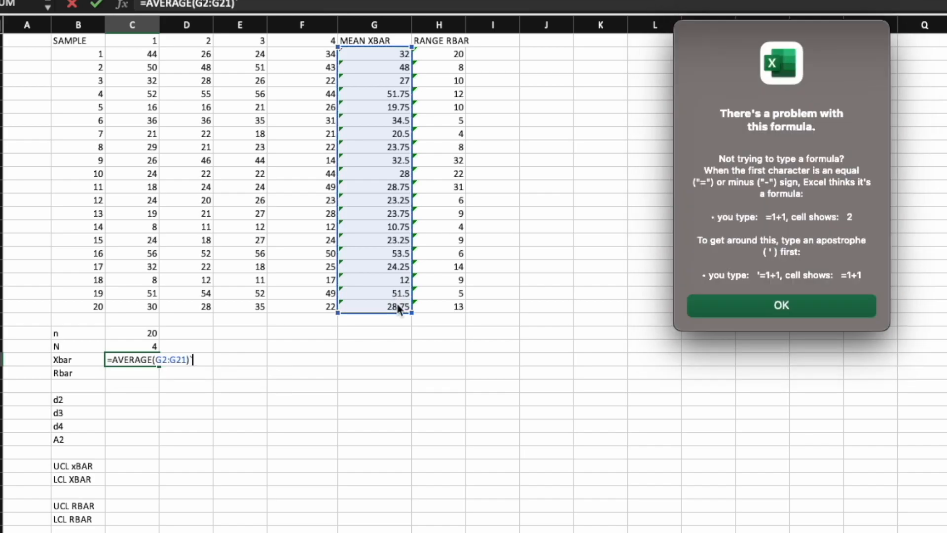
click(834, 310)
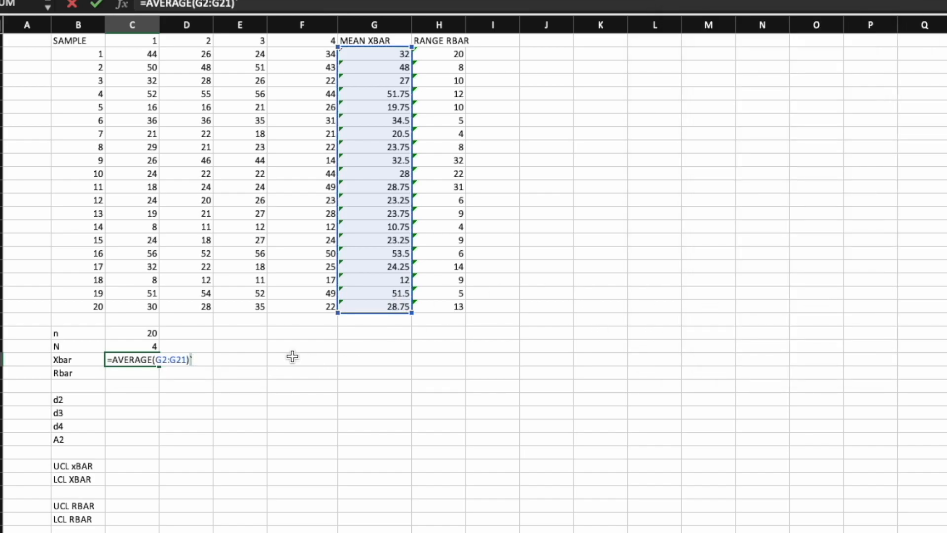
key(Return)
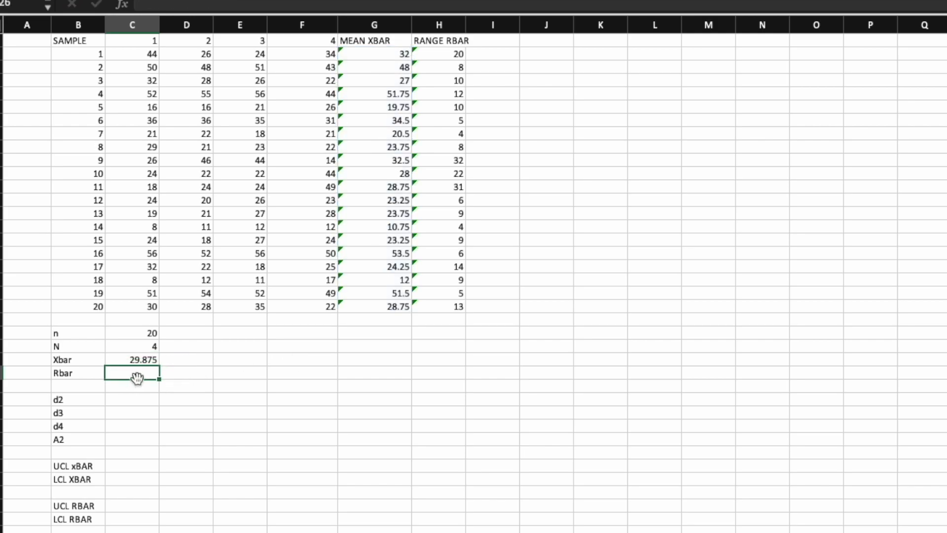
Calculate Rbar in C26 with =AVERAGE(H2:H21).
text(=A)
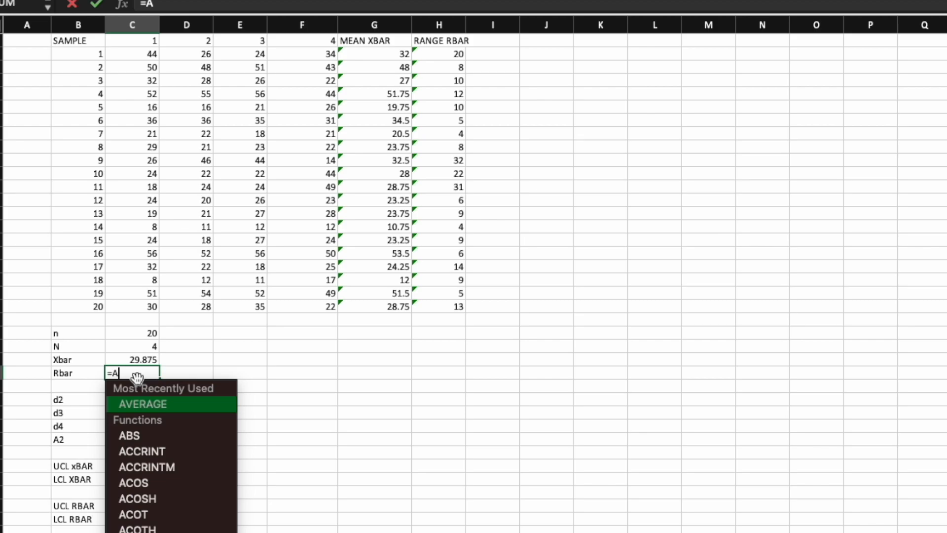
text(VERAGE)
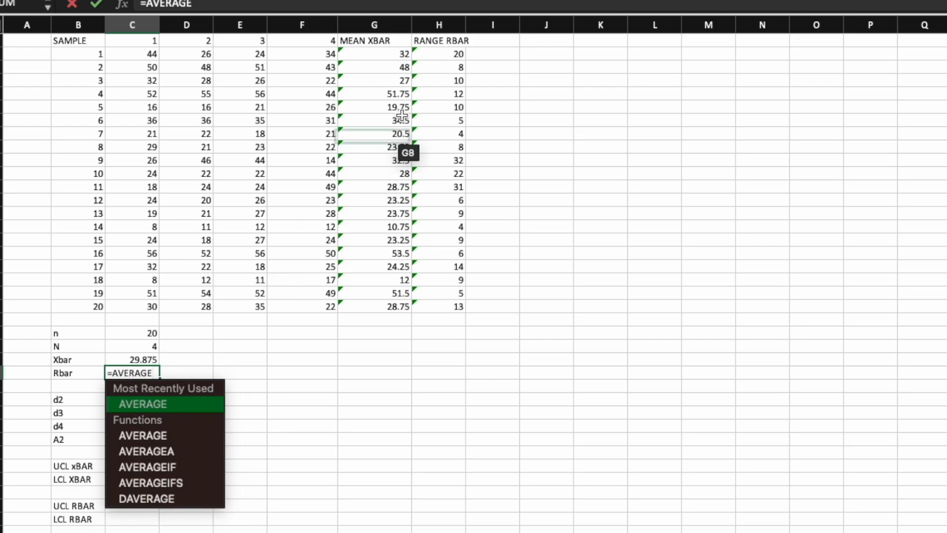
drag(445, 55, 438, 302)
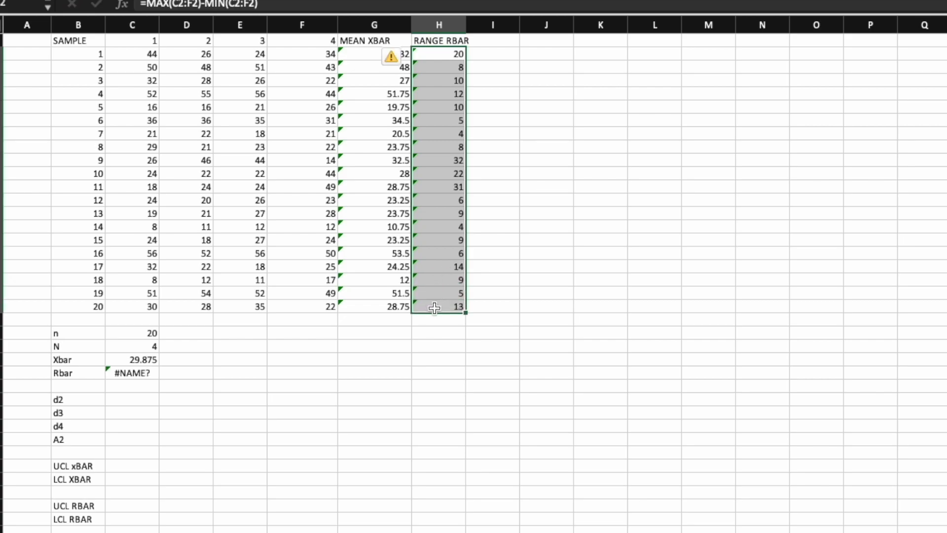
click(148, 374)
double_click(149, 374)
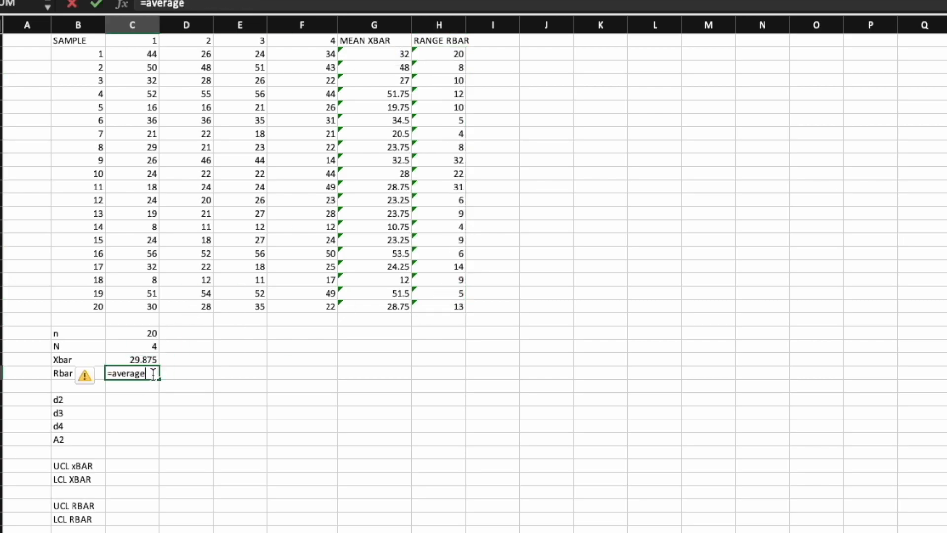
key(BackSpace)
key(BackSpace)
key(BackSpace)
key(BackSpace)
key(BackSpace)
key(BackSpace)
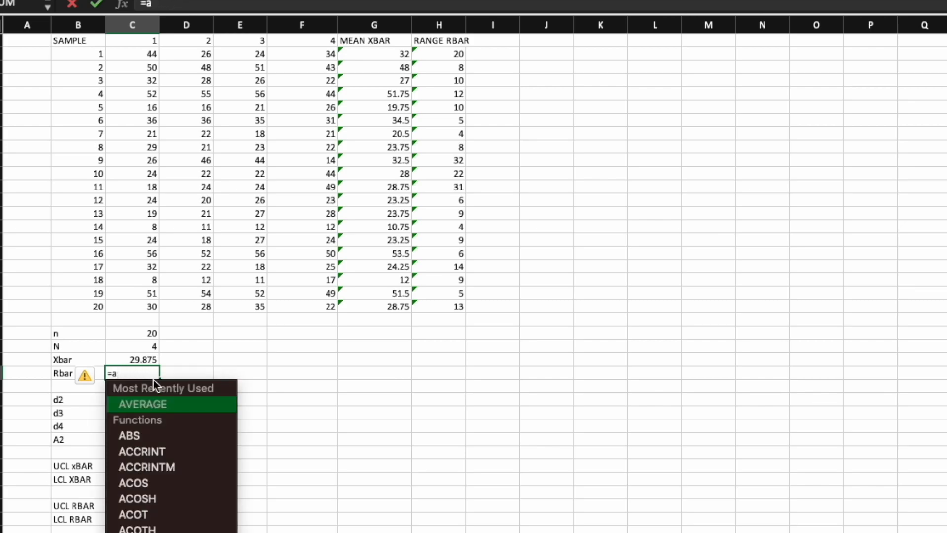
double_click(158, 404)
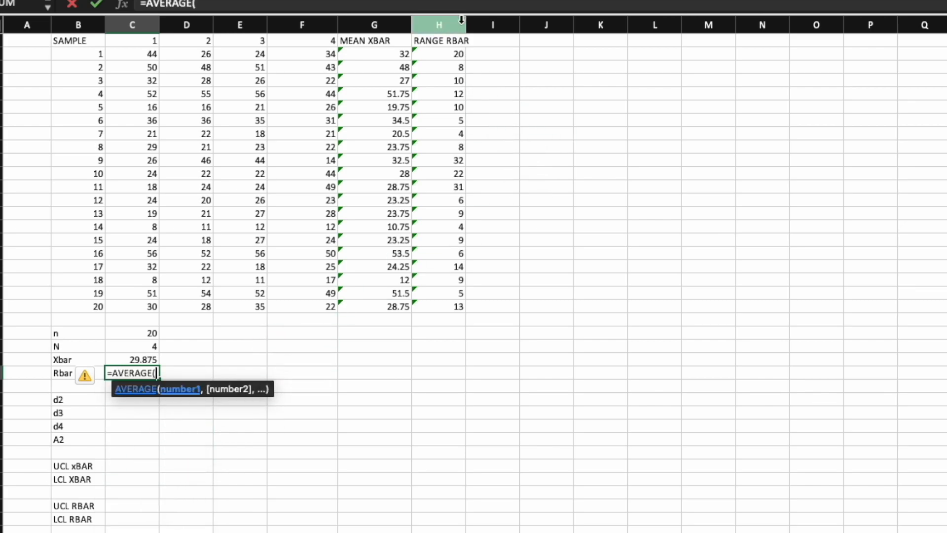
drag(456, 52, 445, 310)
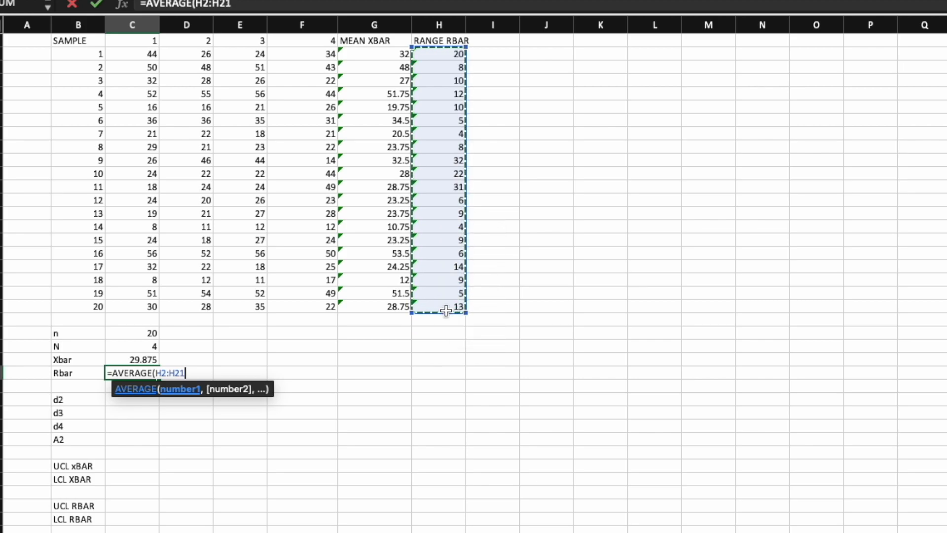
key(Return)
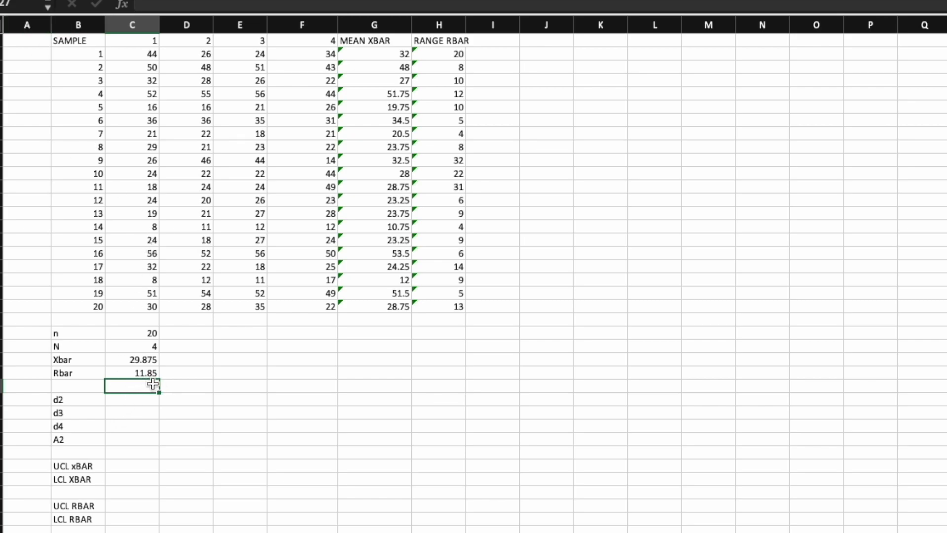
Consult the constants table on Sheet3, then copy the d2, d3, d4 and A2 values from Sheet1's B30:B33 into Sheet2 starting at C28.
click(142, 405)
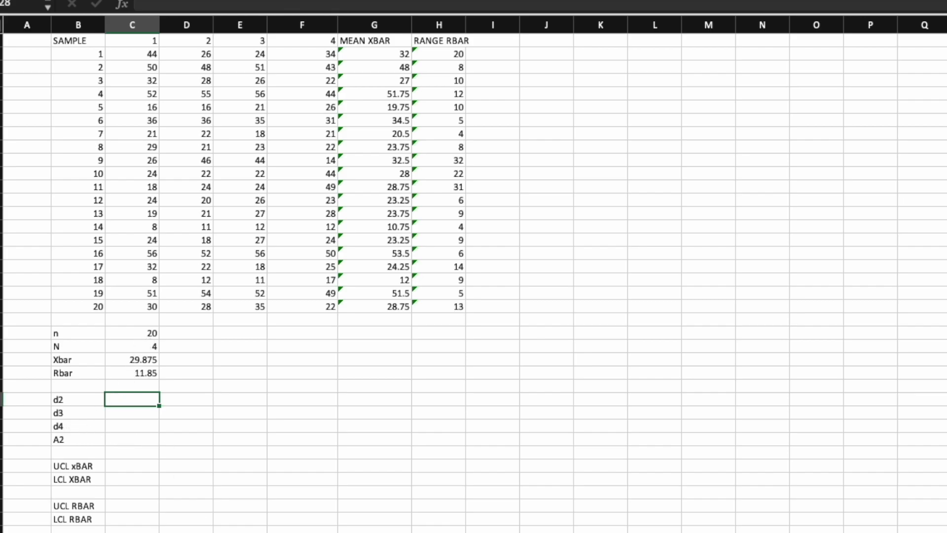
key(ctrl+Page_Down)
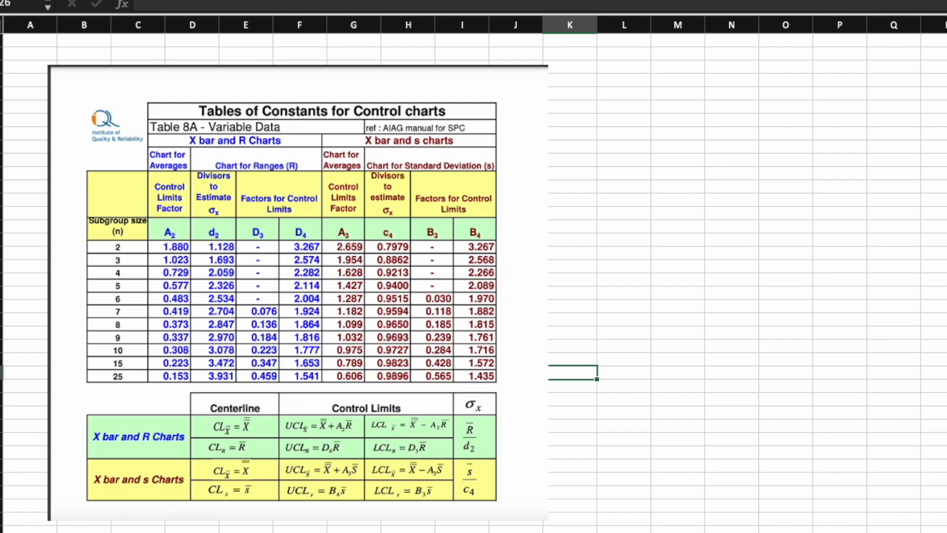
key(ctrl+Page_Up)
key(ctrl+Page_Up)
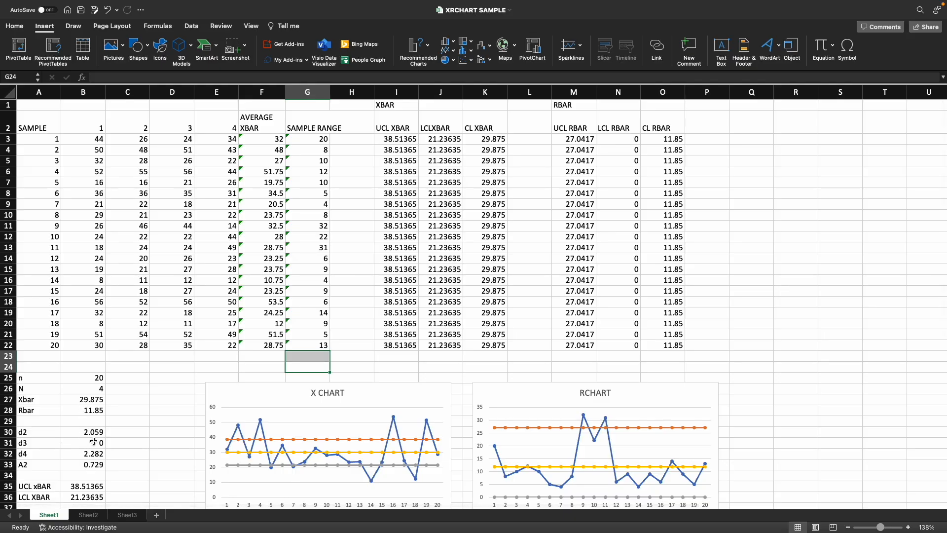
drag(94, 432, 99, 464)
right_click(99, 464)
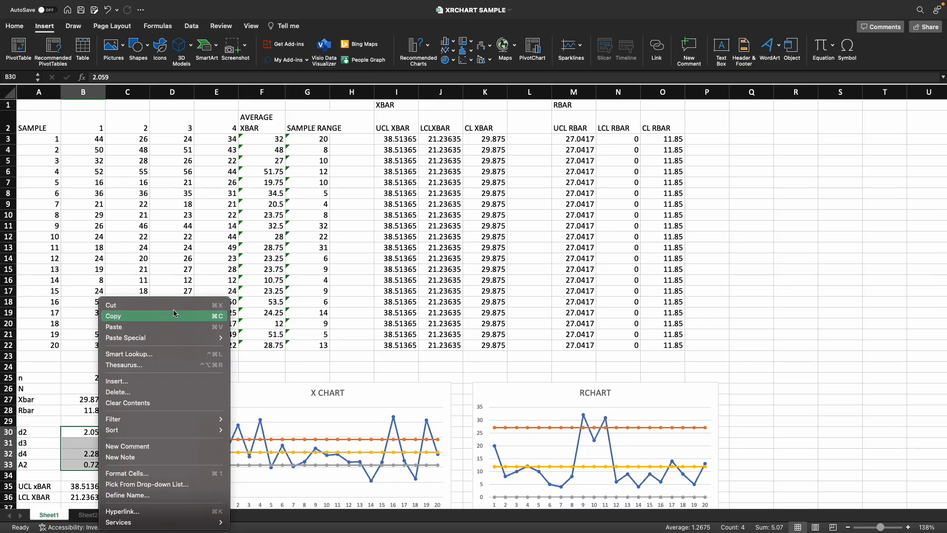
key(super+c)
click(126, 515)
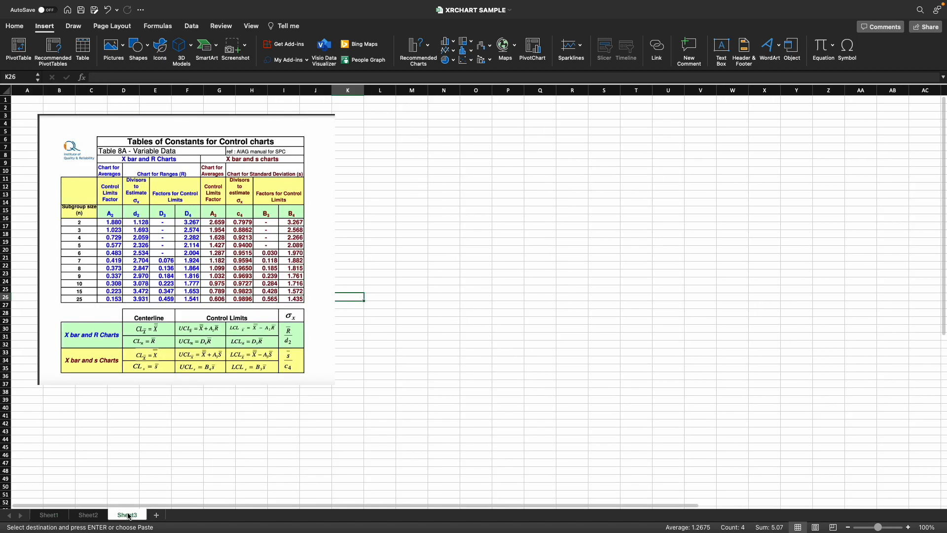
click(89, 515)
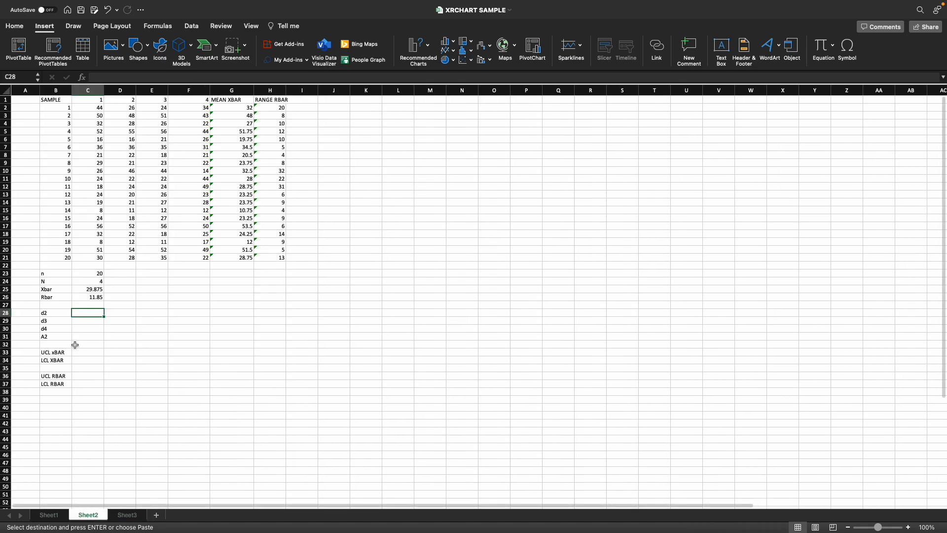
right_click(98, 316)
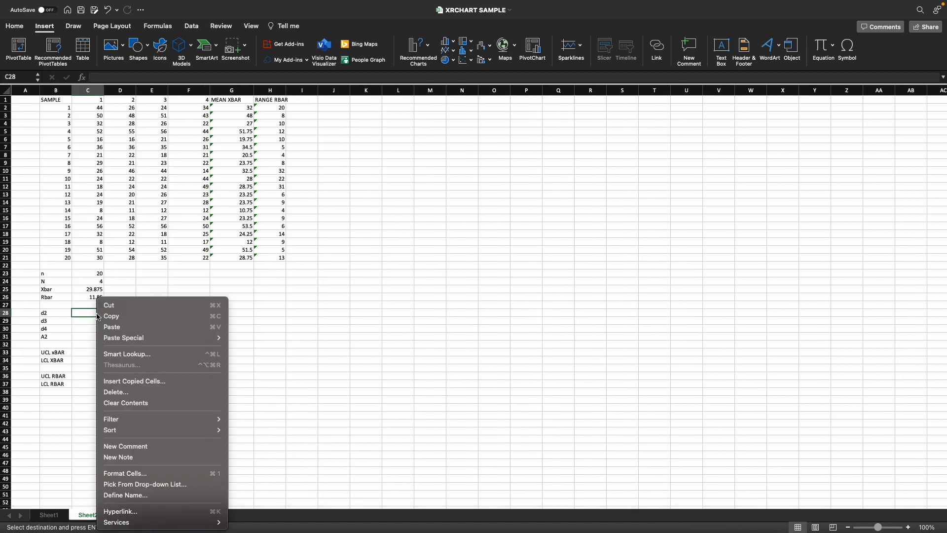
click(118, 327)
Calculate the UCL xBAR in C33 with =C25+(C31*C26).
click(81, 352)
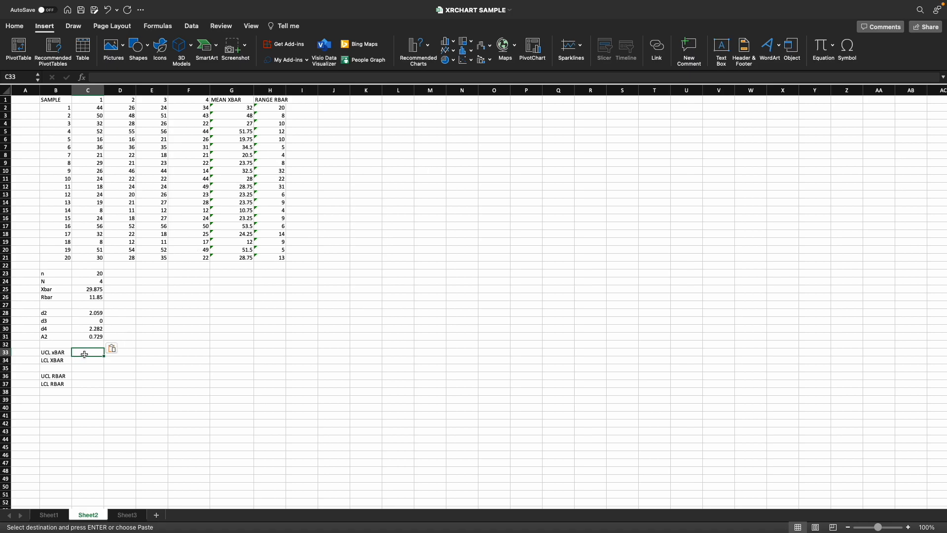
text(=)
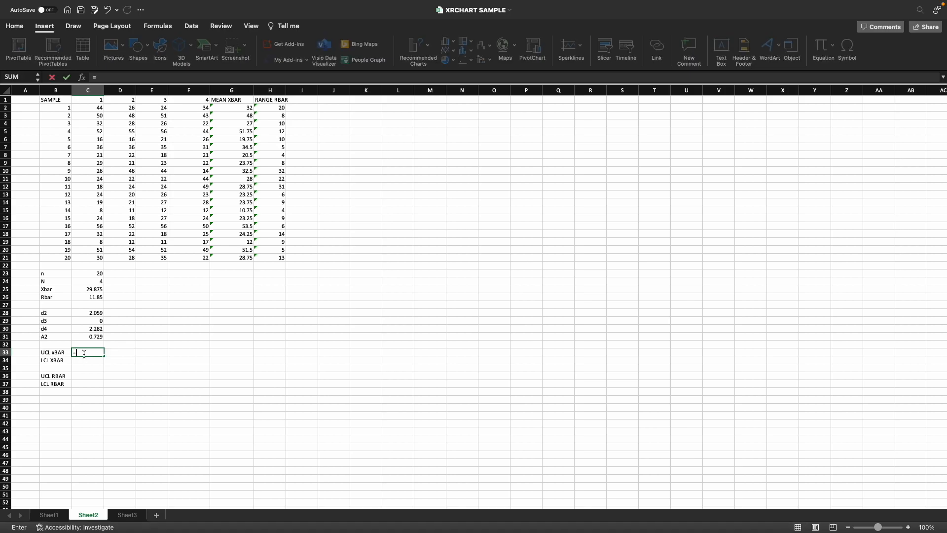
click(97, 291)
text(=)
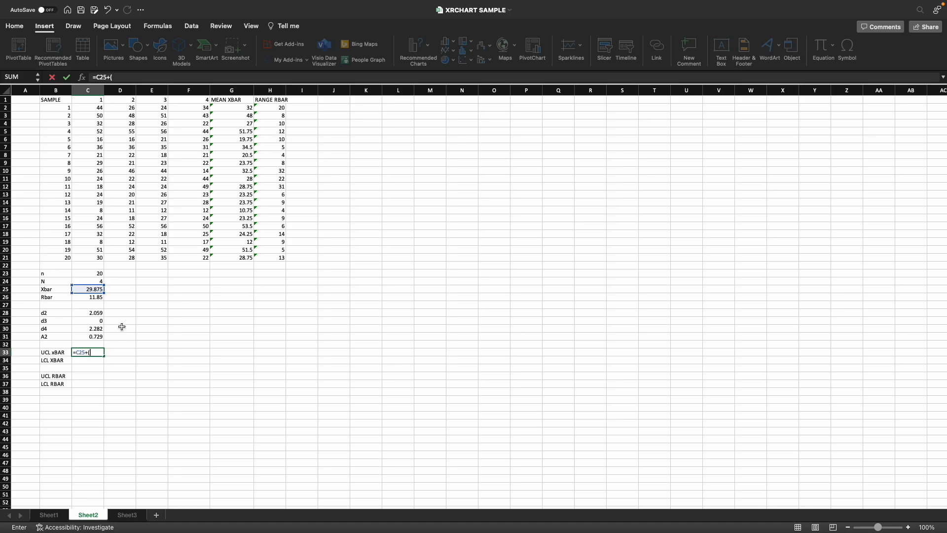
click(100, 337)
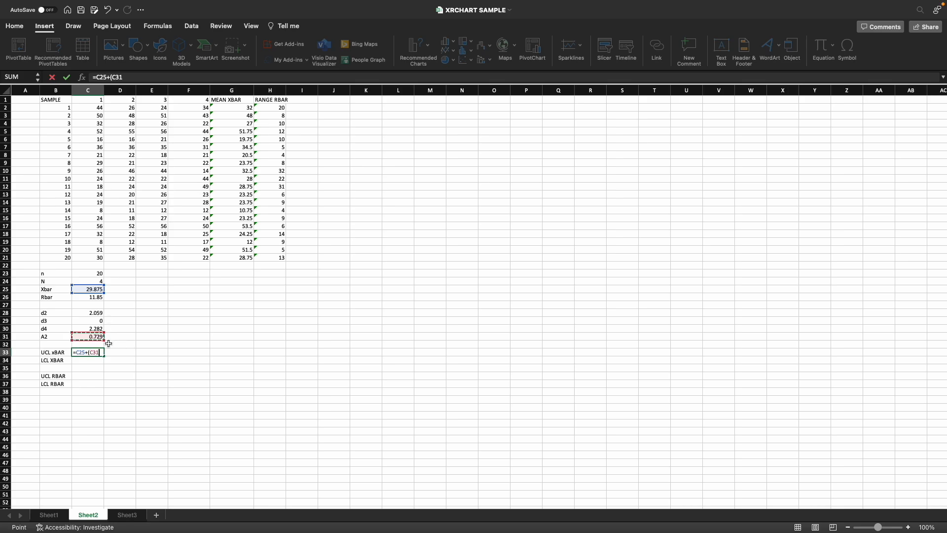
text(*)
click(99, 297)
text())
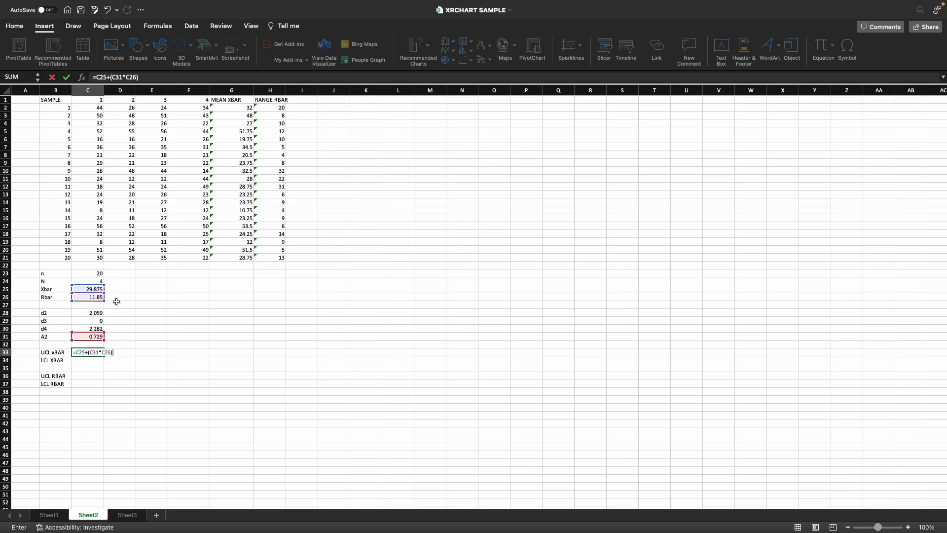
key(Return)
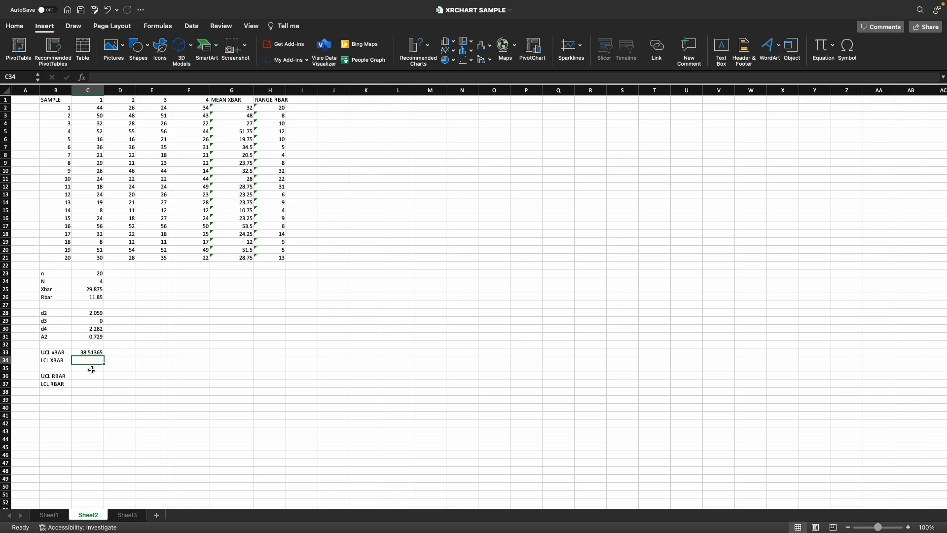
Calculate the LCL XBAR in C34 with =C25-(C31*C26).
text(=)
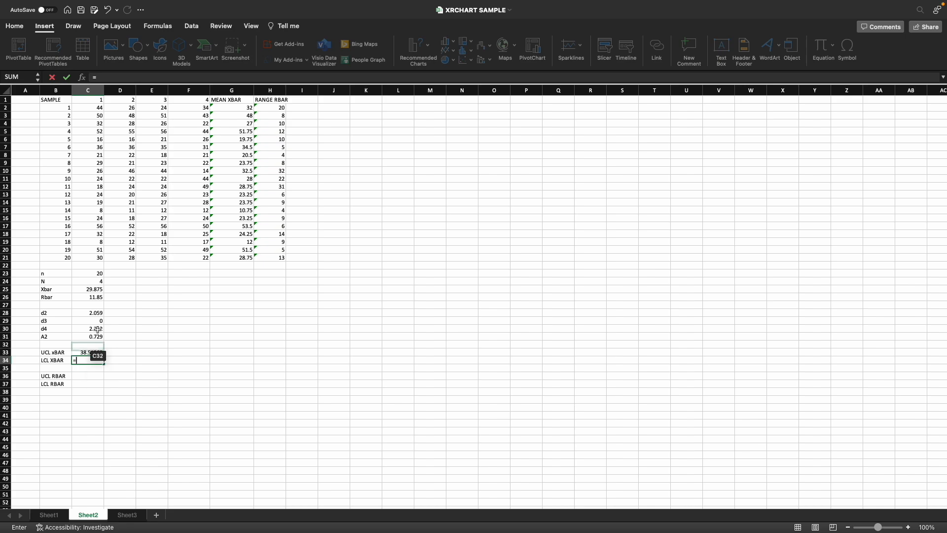
click(94, 290)
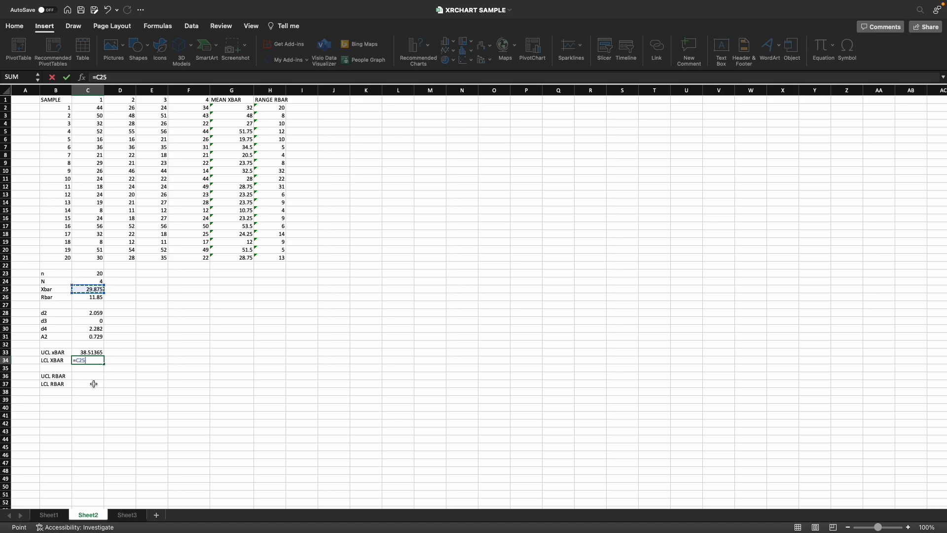
text(-()
click(94, 337)
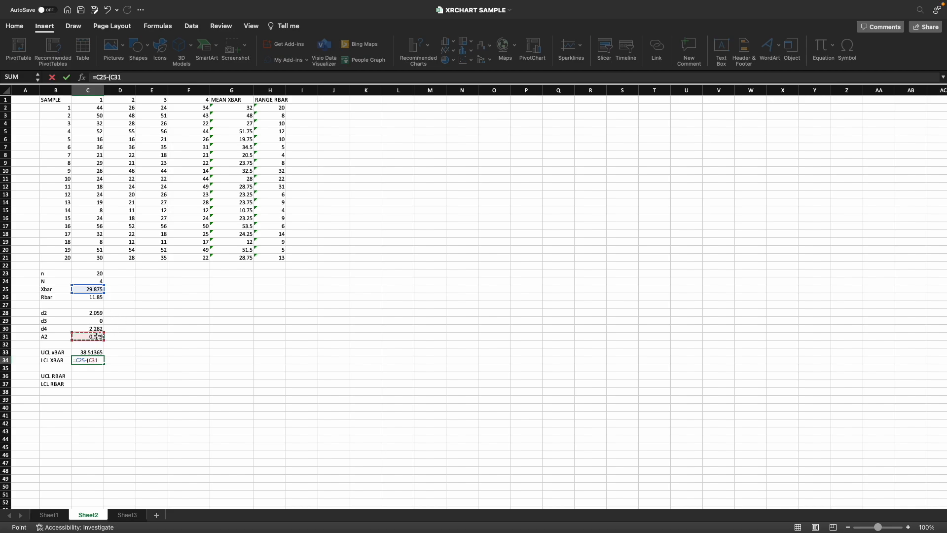
text(*)
click(100, 298)
text())
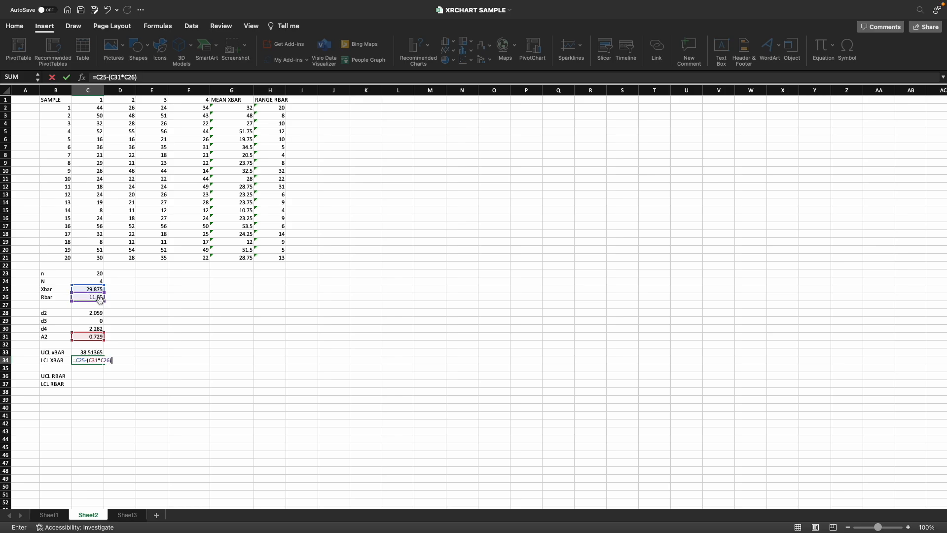
key(Return)
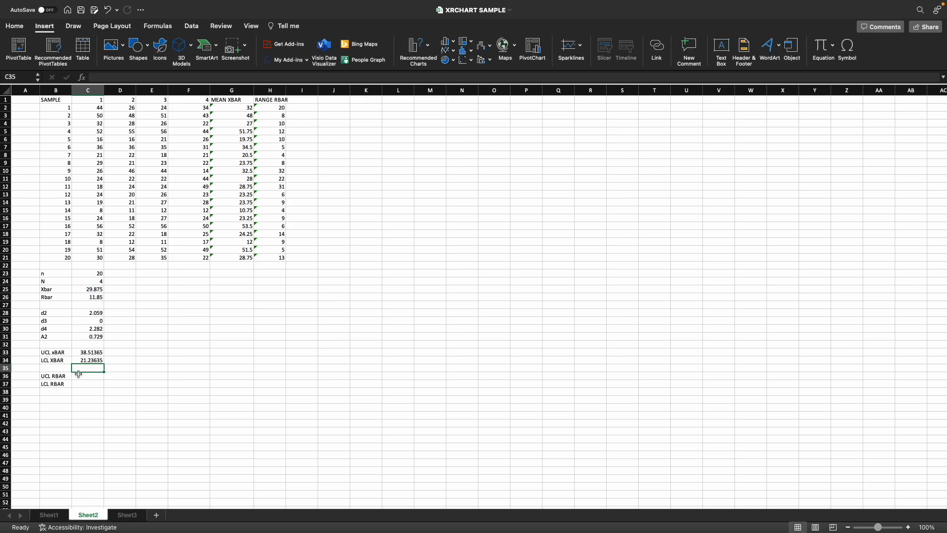
Calculate the UCL RBAR in C36 with =C30*C26.
click(88, 379)
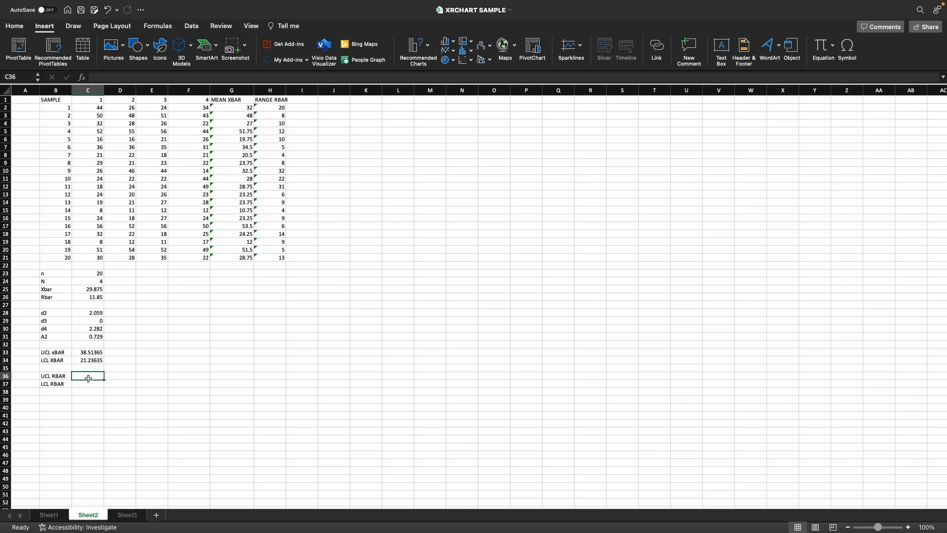
text(=)
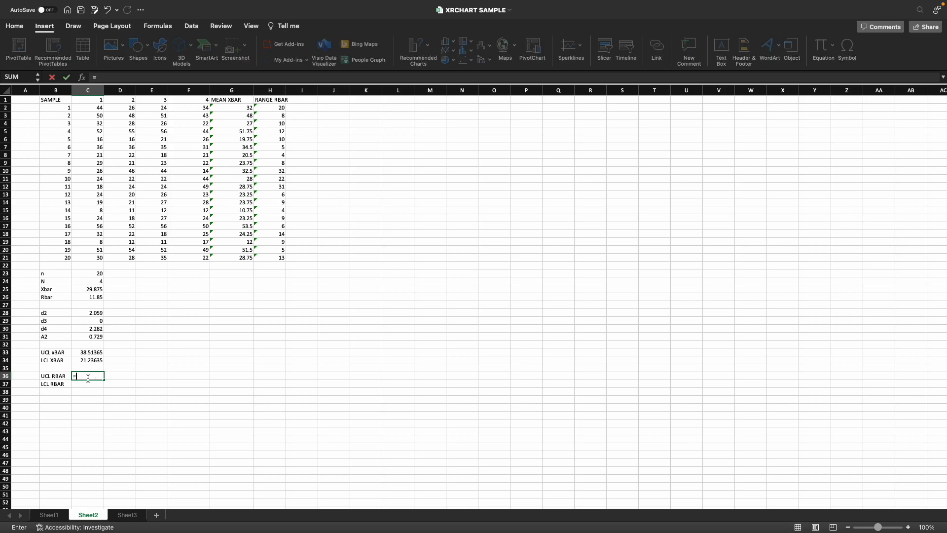
click(89, 328)
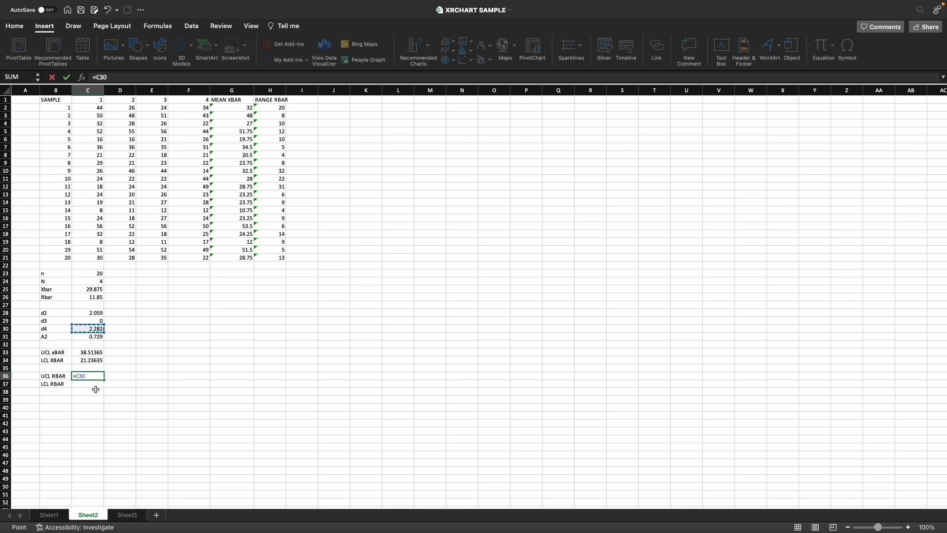
text(*)
click(94, 297)
key(Return)
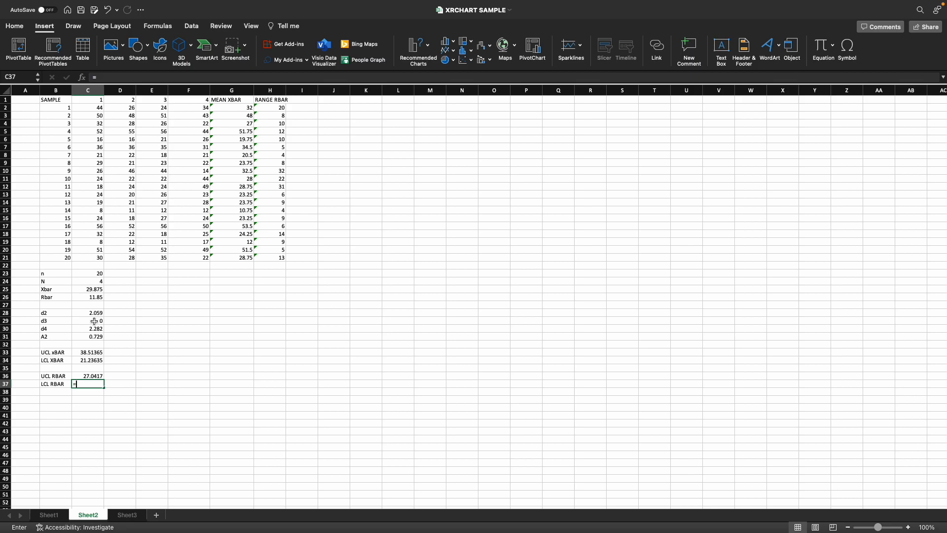
Calculate the LCL RBAR in C37 with =C29*C26.
text(=)
click(91, 321)
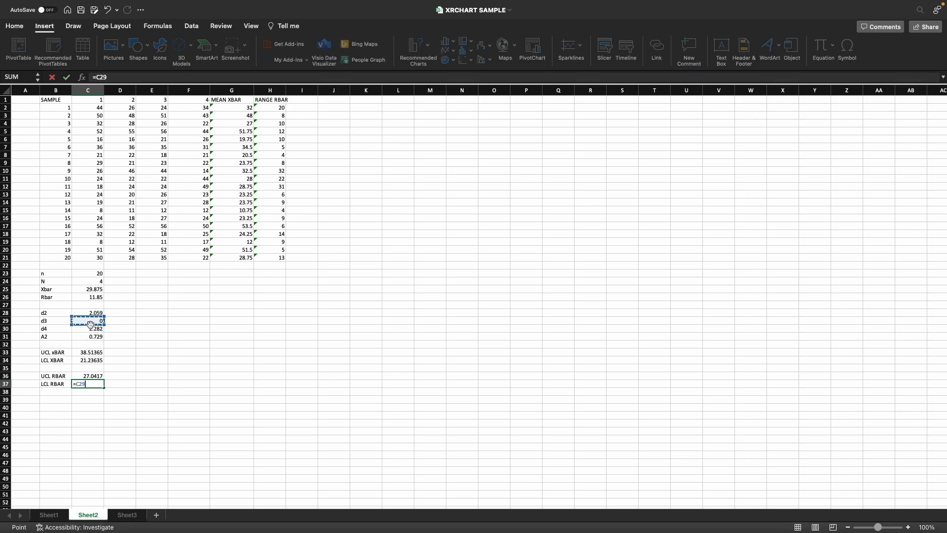
text(*)
click(86, 298)
key(Return)
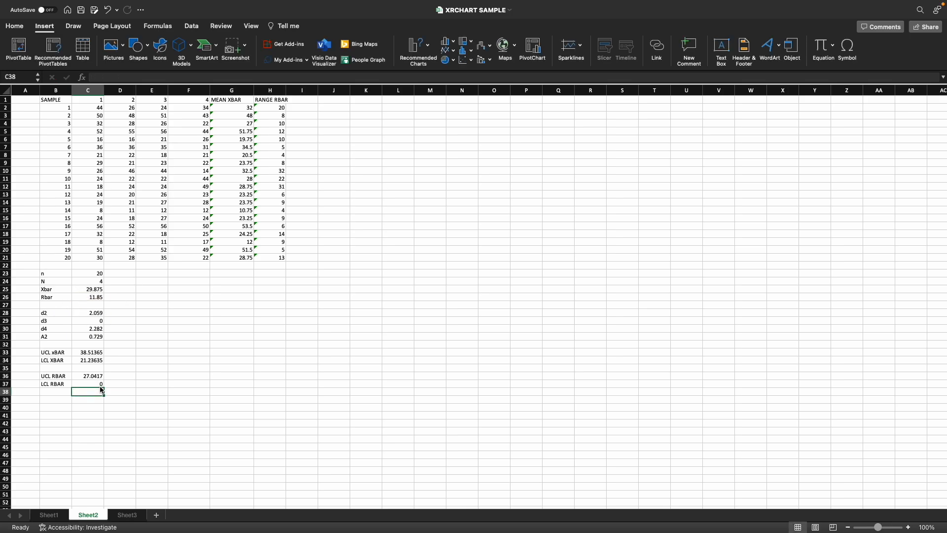
Widen column H slightly and enter the headers UCL, LCL and CL in J1, K1 and L1.
scroll(114, 389, down, 3)
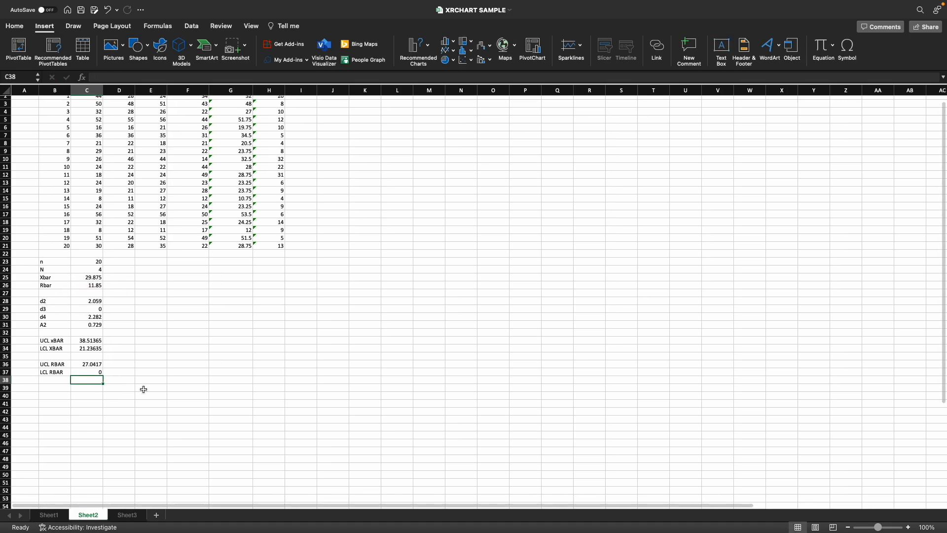
scroll(145, 390, up, 3)
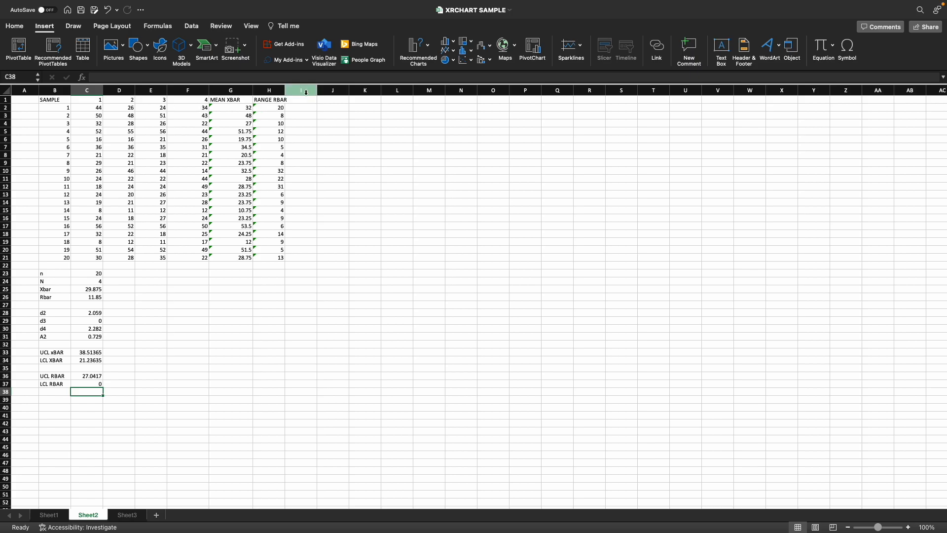
drag(285, 92, 291, 91)
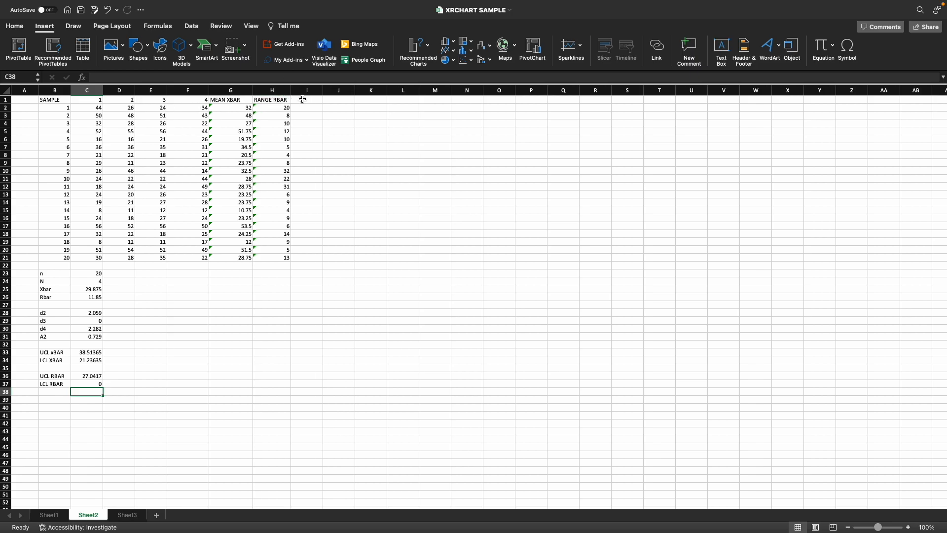
click(303, 100)
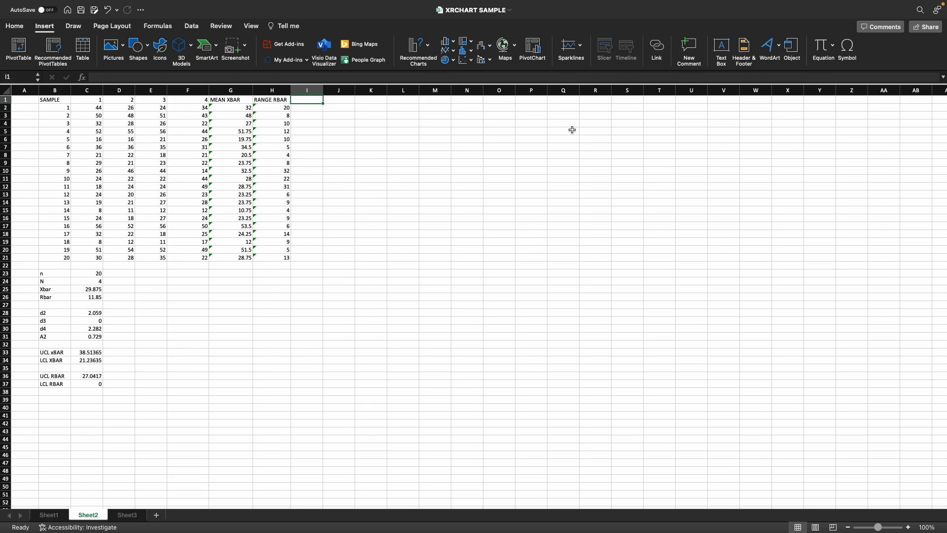
click(352, 100)
scroll(358, 118, down, 1)
scroll(355, 128, up, 1)
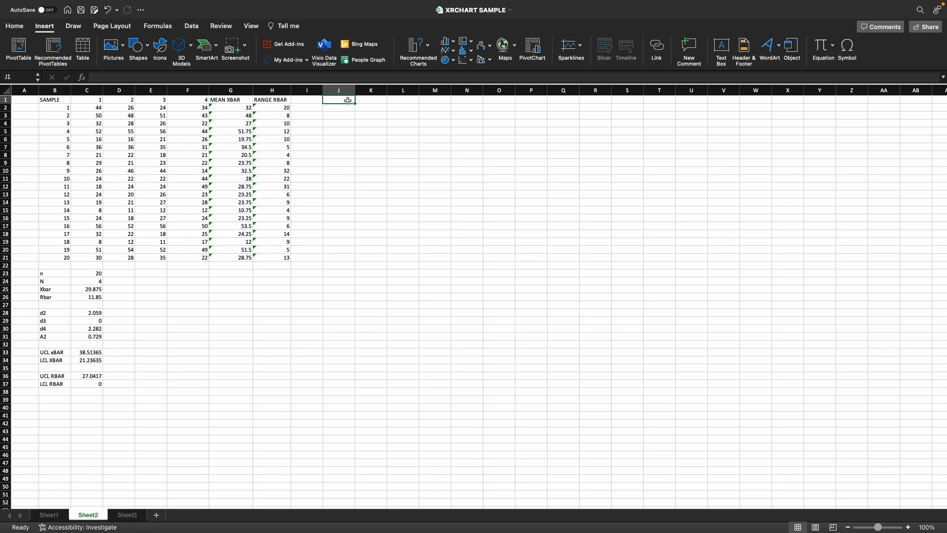
text(UCL)
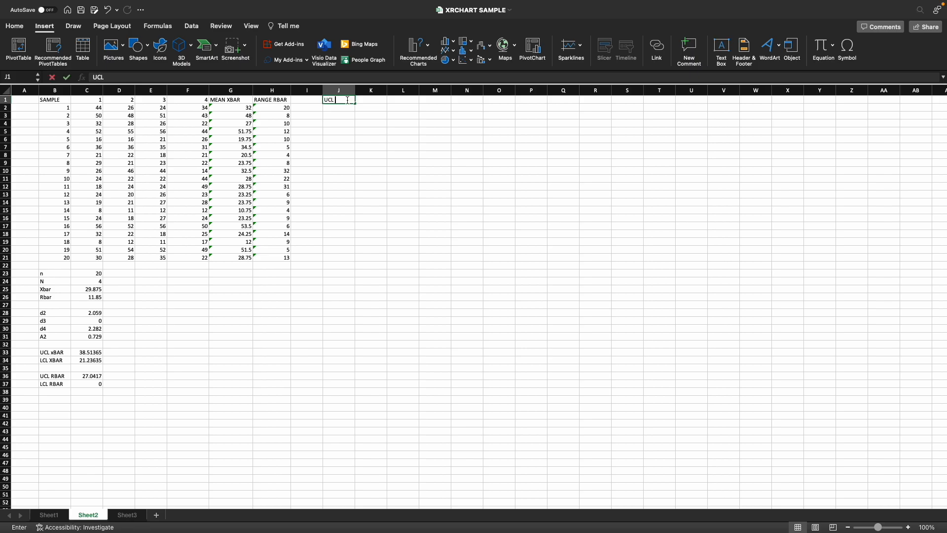
key(Tab)
text(LC)
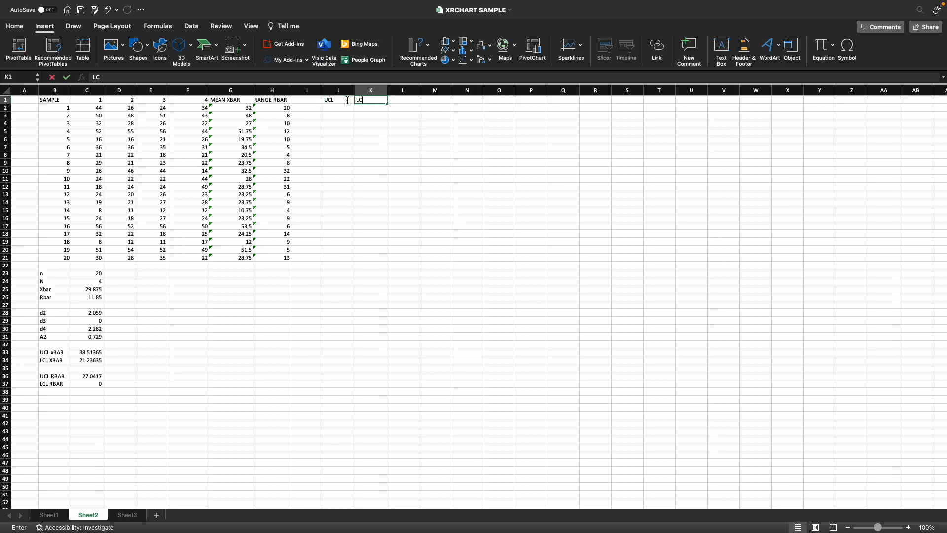
click(406, 102)
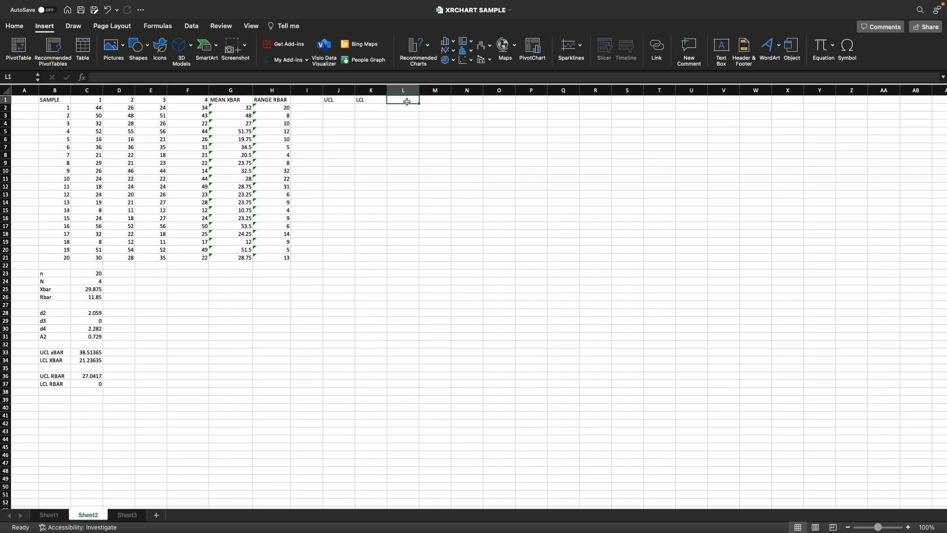
text(CL)
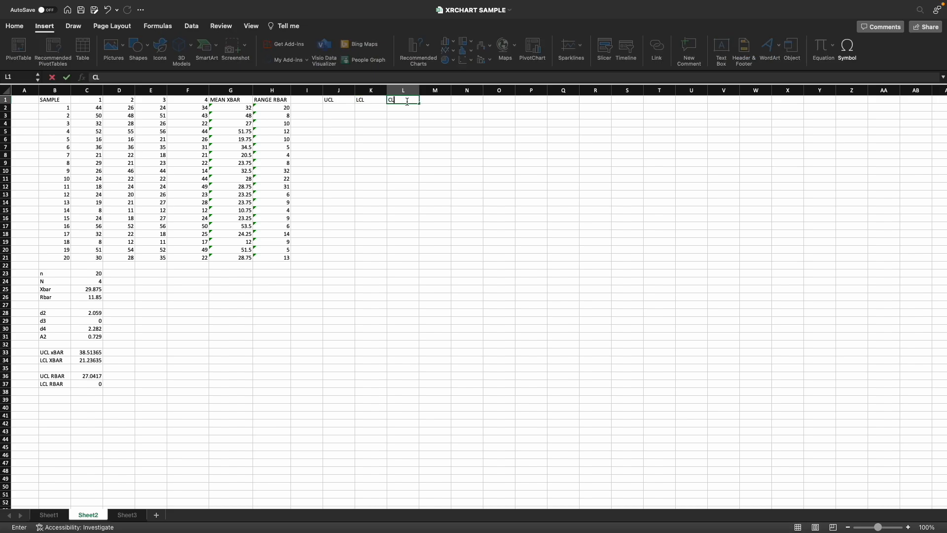
click(344, 108)
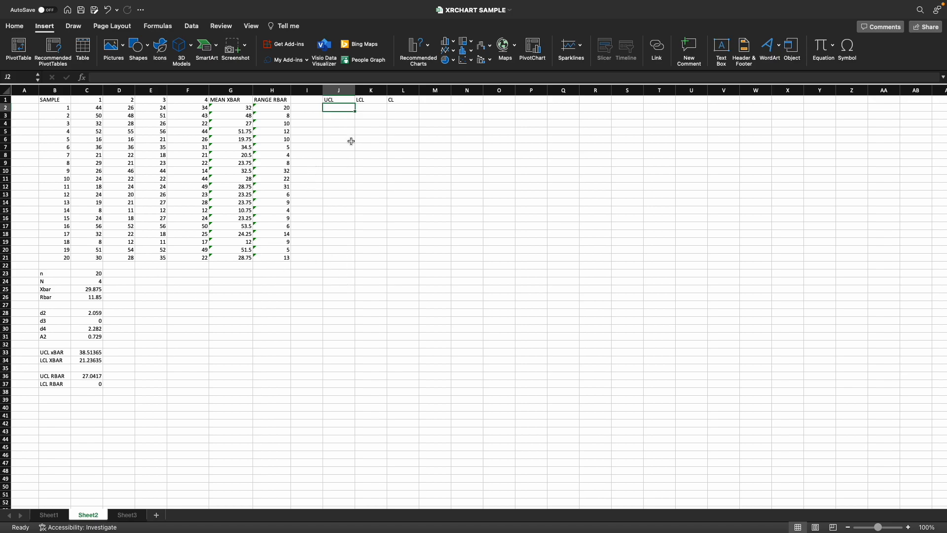
Copy the UCL xBAR from C33 into J2 as a value only and fill it down to J21.
scroll(345, 193, down, 3)
scroll(345, 200, up, 3)
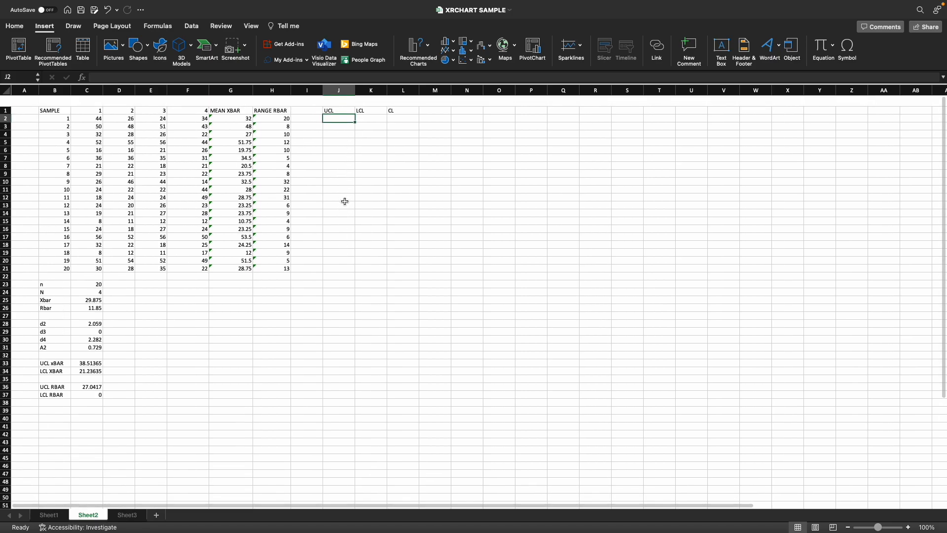
click(95, 353)
right_click(95, 353)
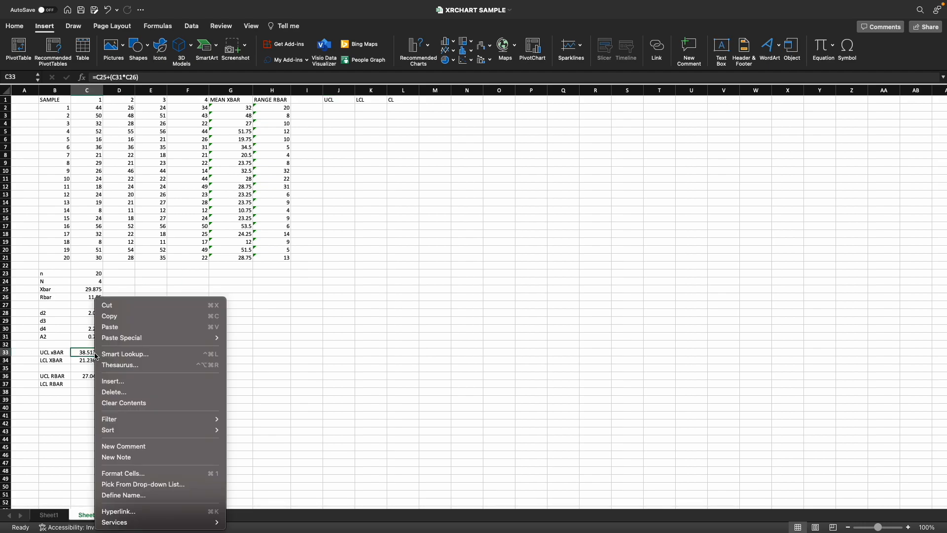
click(119, 317)
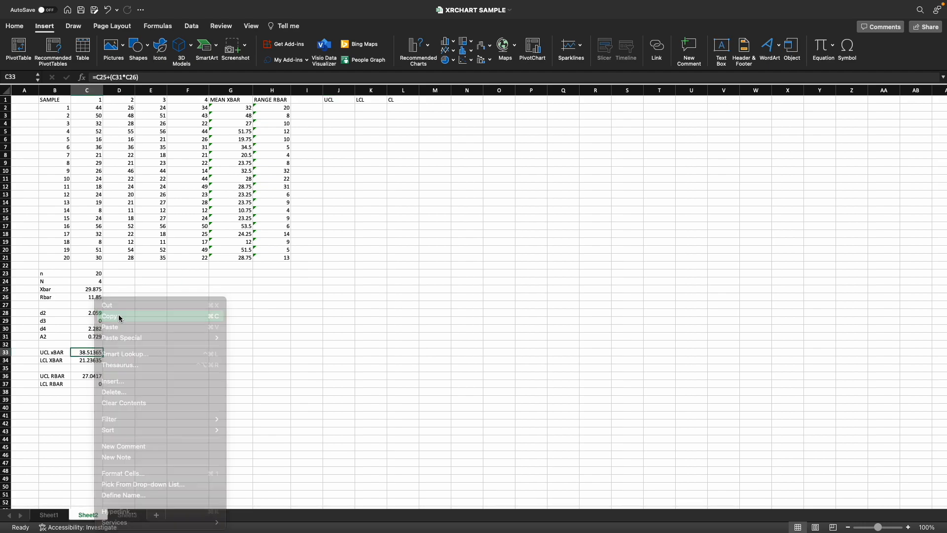
click(334, 106)
right_click(334, 107)
mouse_move(365, 149)
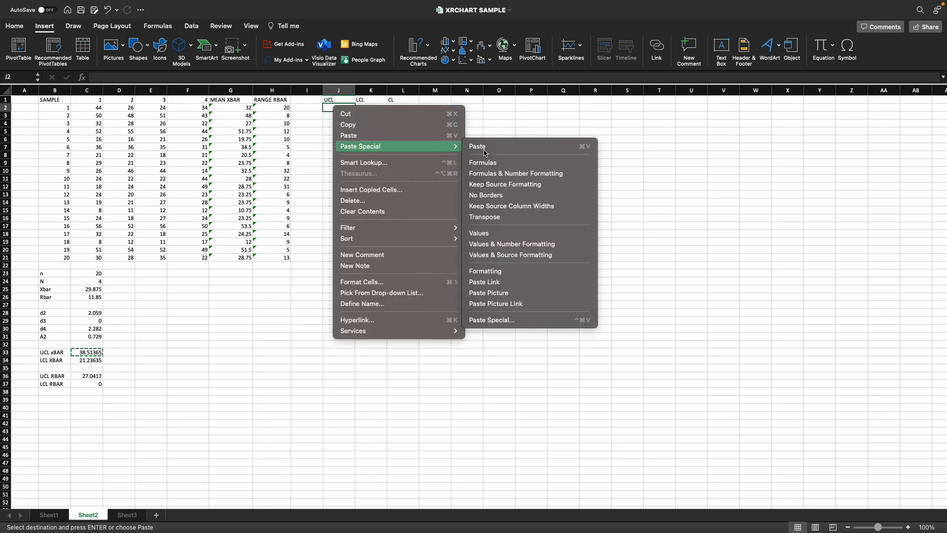
click(504, 233)
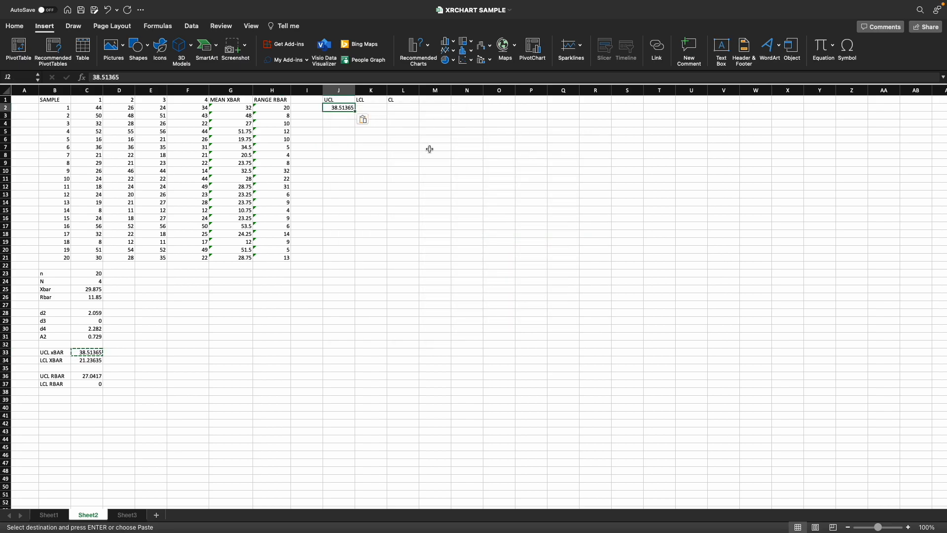
drag(355, 112, 355, 262)
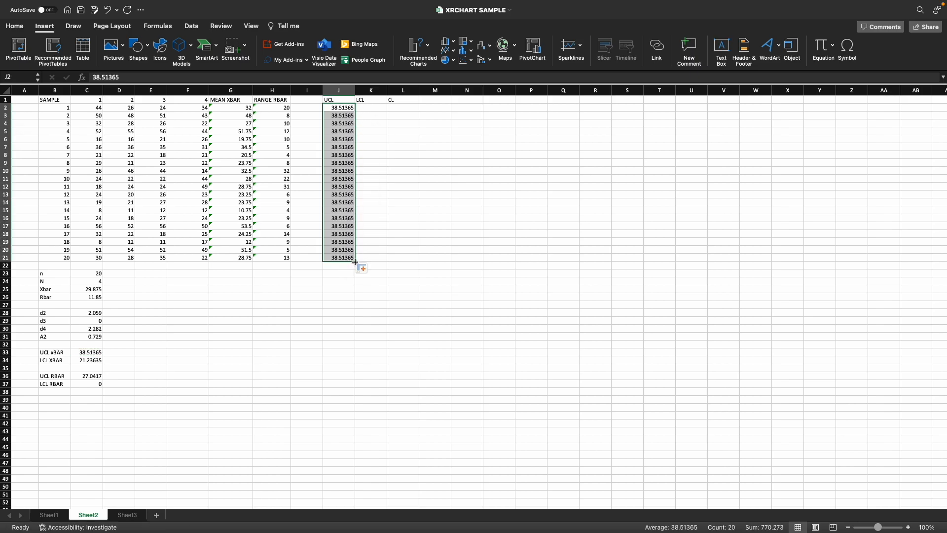
Copy the LCL XBAR from C34 into K2 as a value only and fill it down to K21.
click(373, 107)
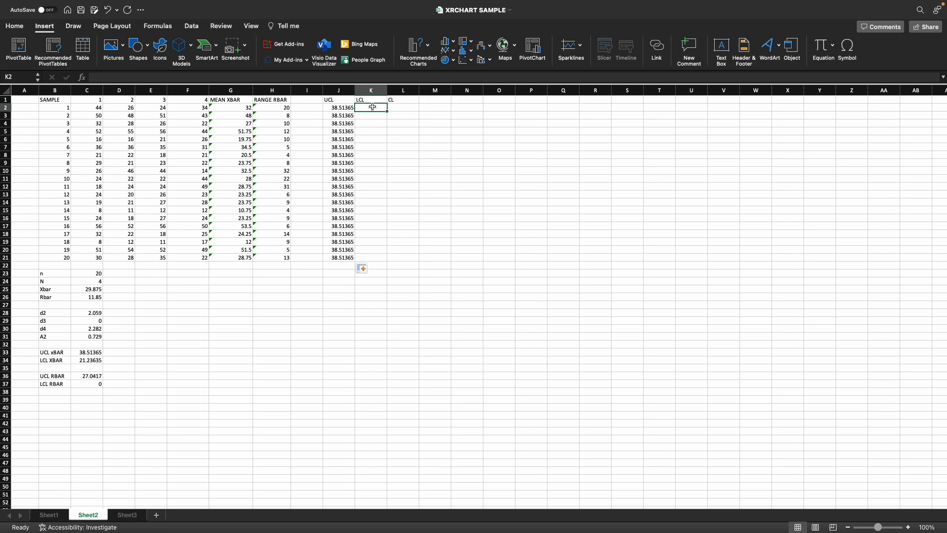
click(91, 361)
right_click(91, 362)
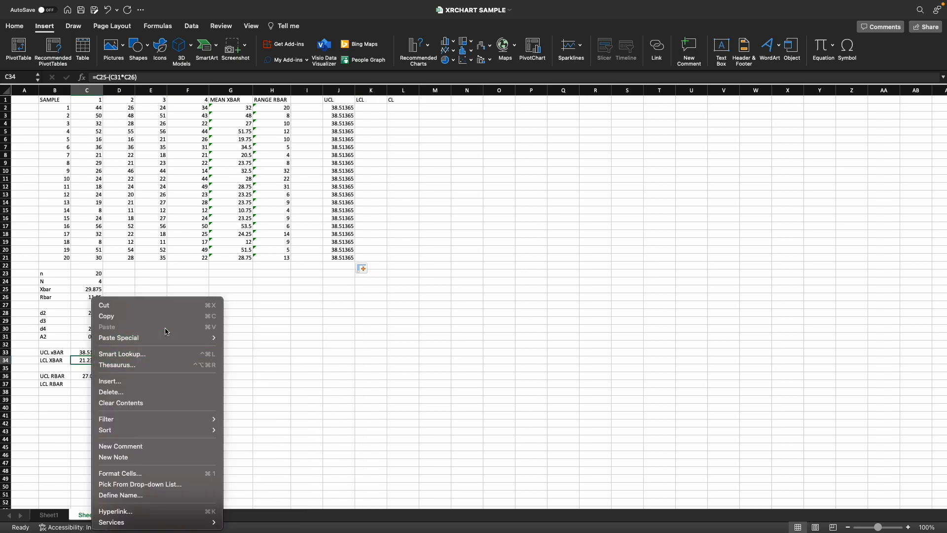
click(162, 317)
click(378, 107)
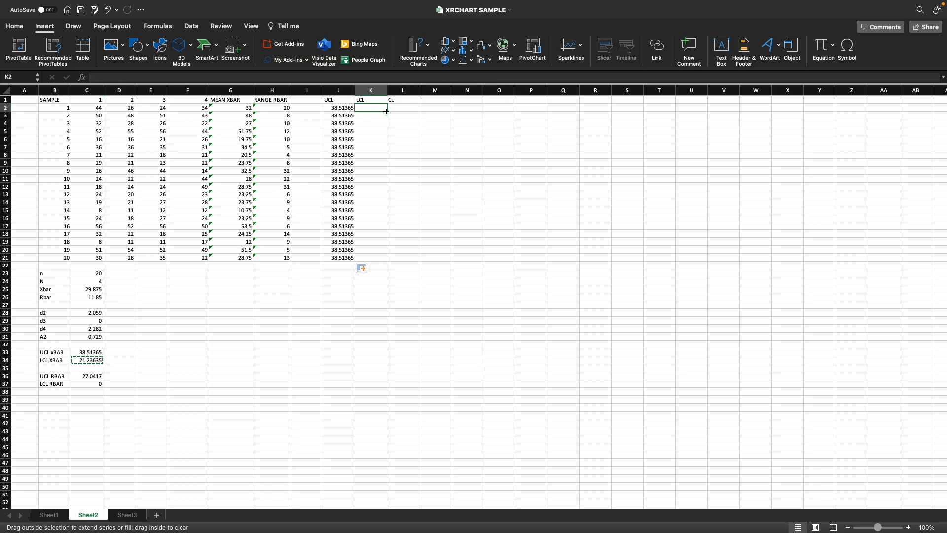
right_click(386, 109)
mouse_move(409, 148)
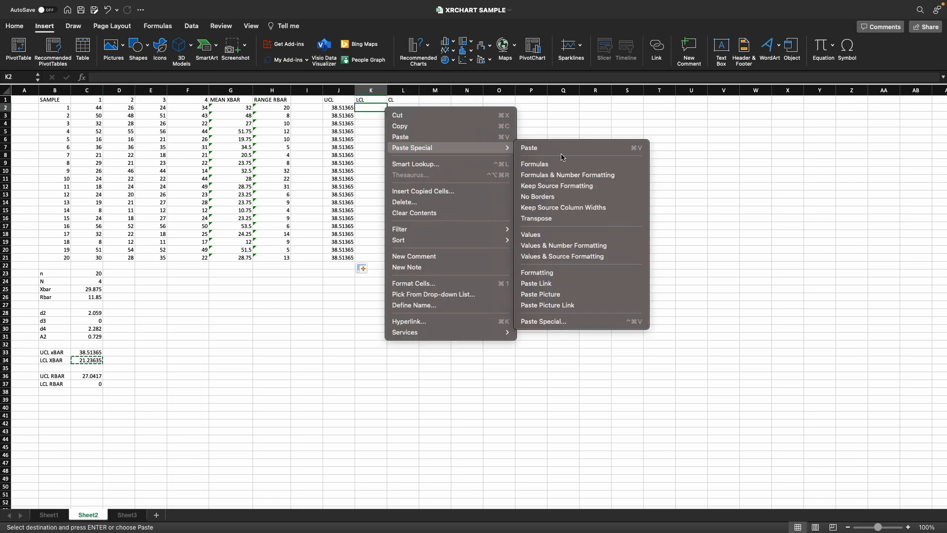
click(557, 233)
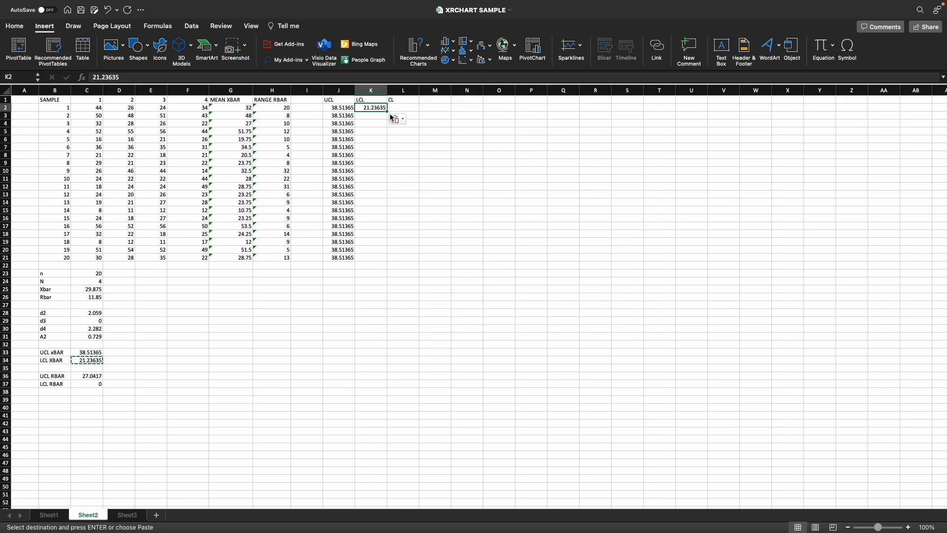
drag(388, 111, 371, 263)
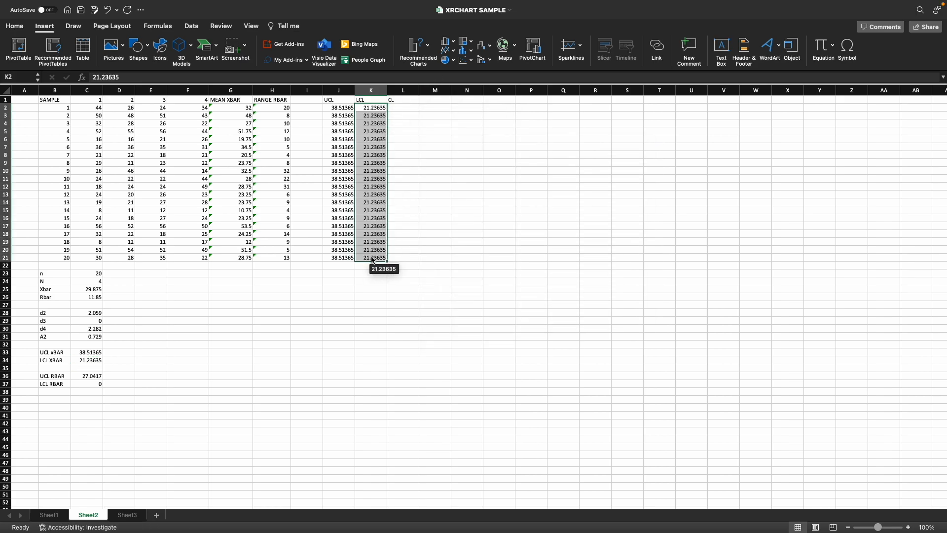
Copy the Xbar average from C25 into L2 as a value only and fill it down to L21.
click(418, 107)
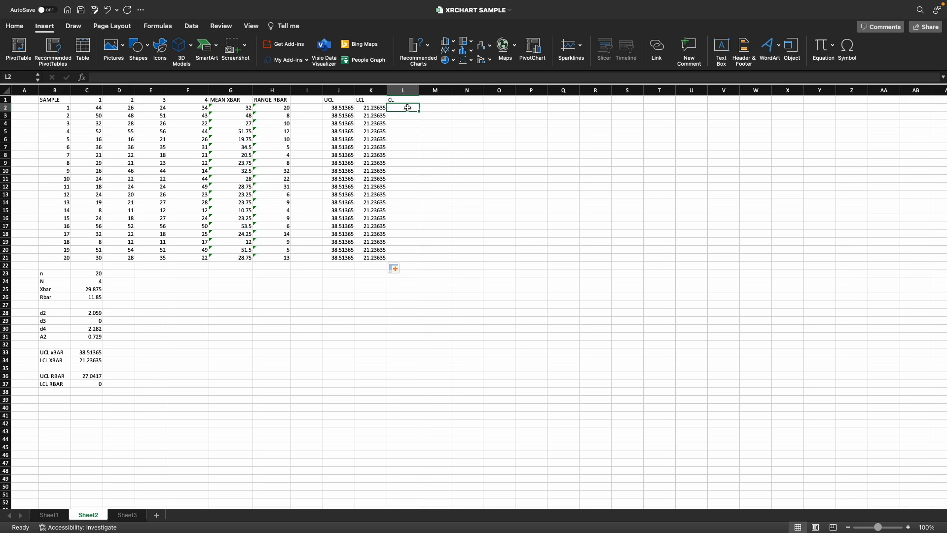
scroll(163, 270, down, 1)
scroll(210, 247, up, 1)
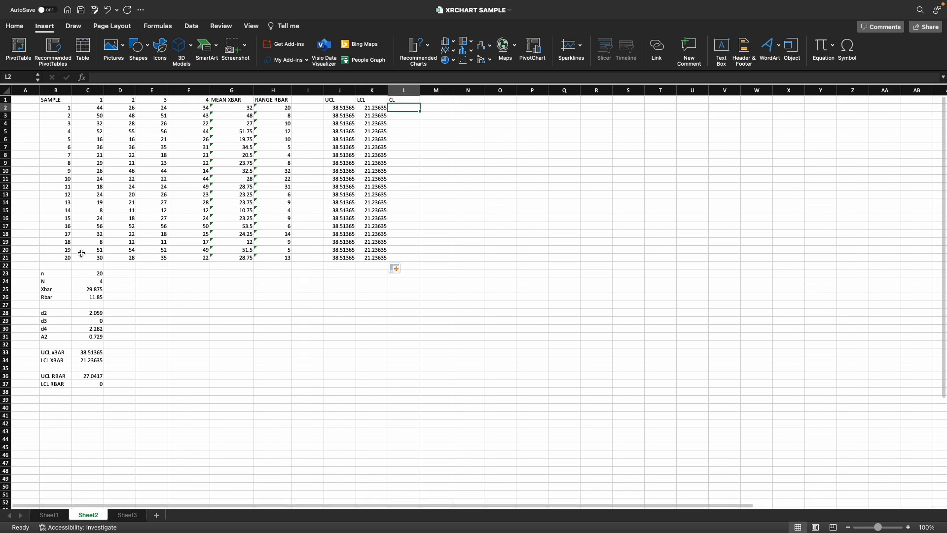
click(95, 290)
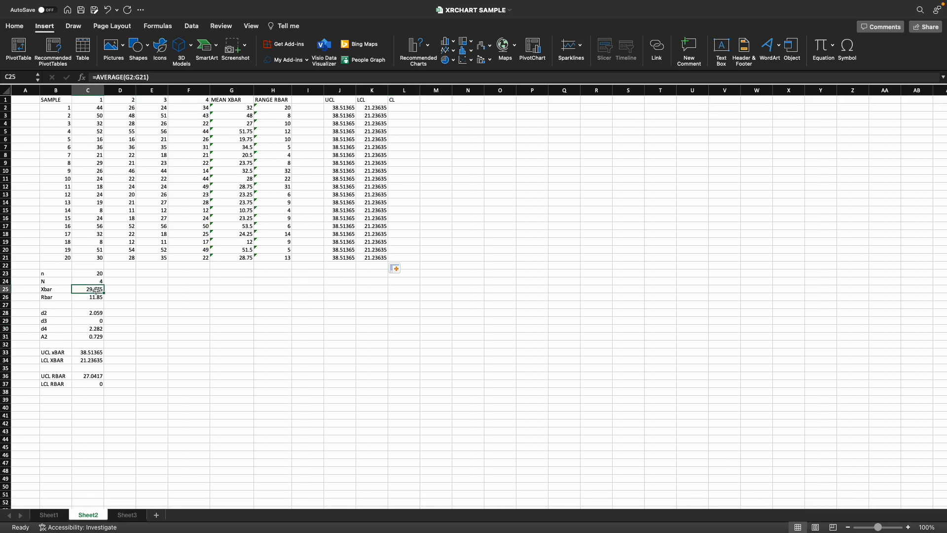
right_click(93, 290)
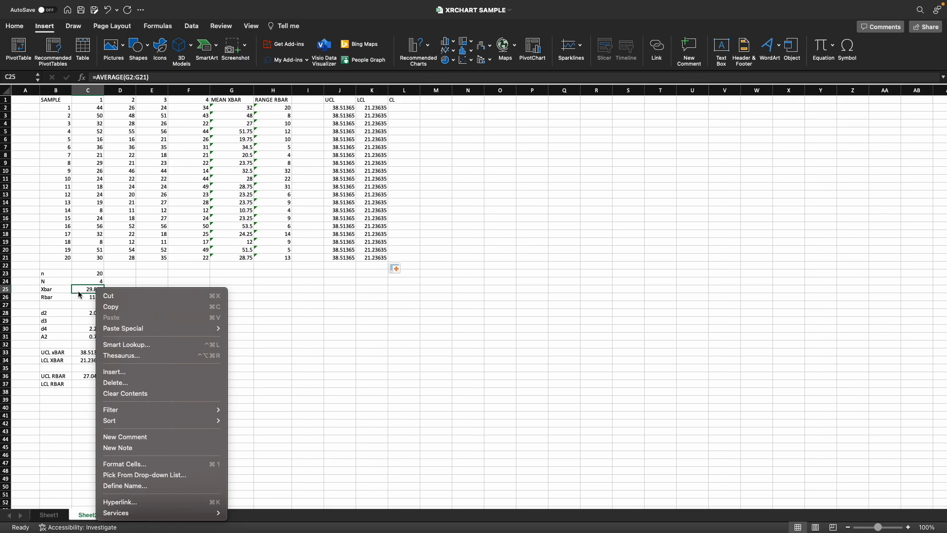
click(112, 308)
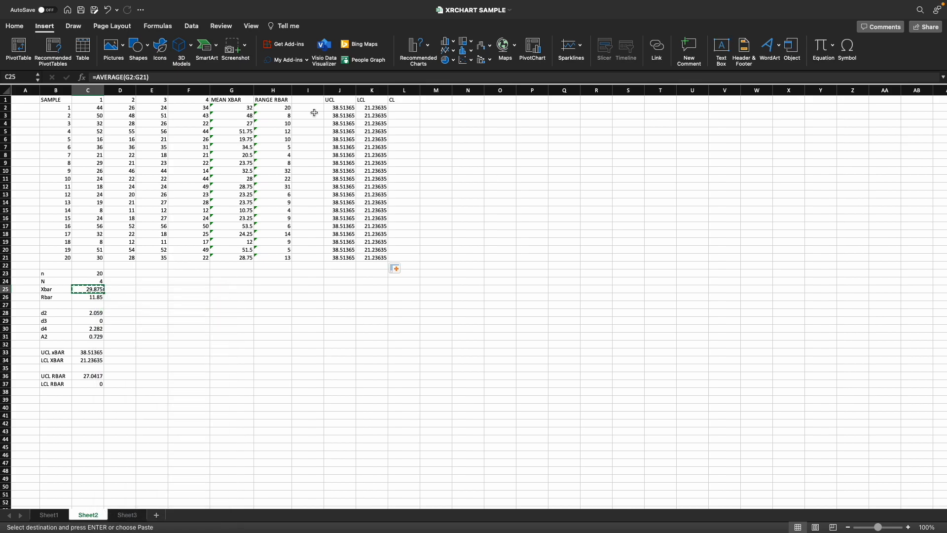
click(396, 107)
right_click(397, 107)
mouse_move(432, 150)
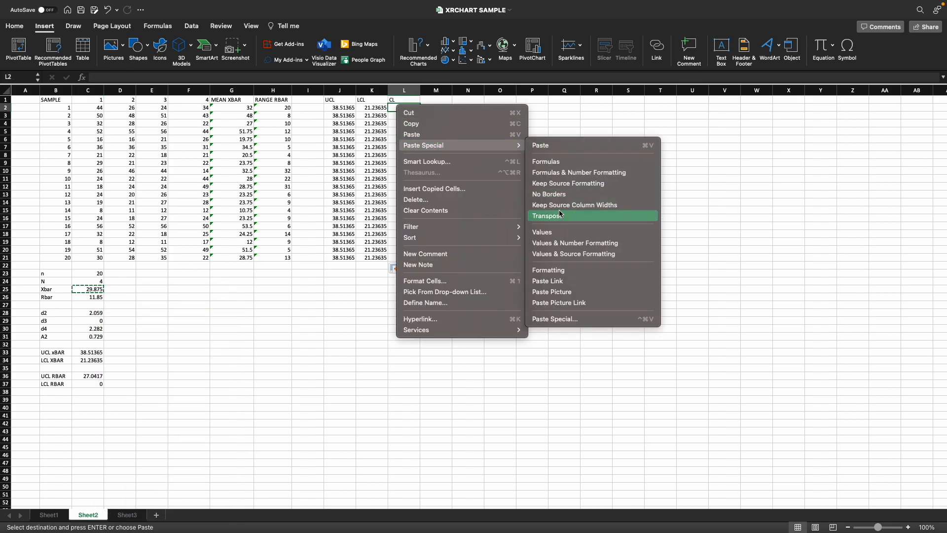
click(559, 233)
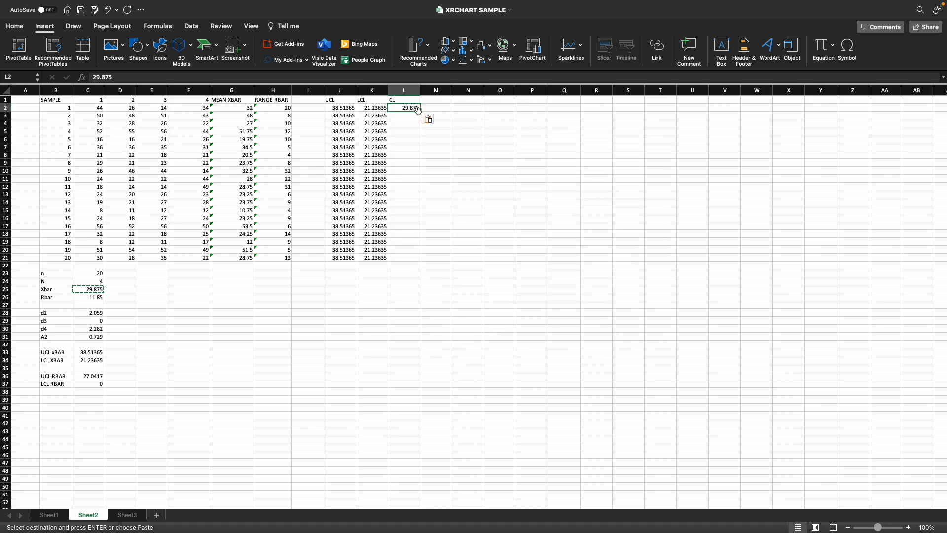
drag(419, 111, 394, 257)
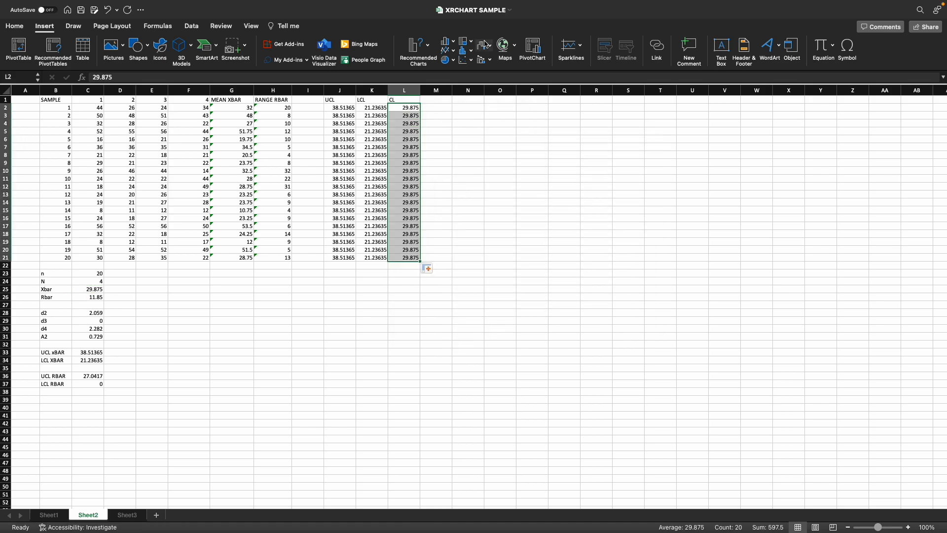
click(497, 110)
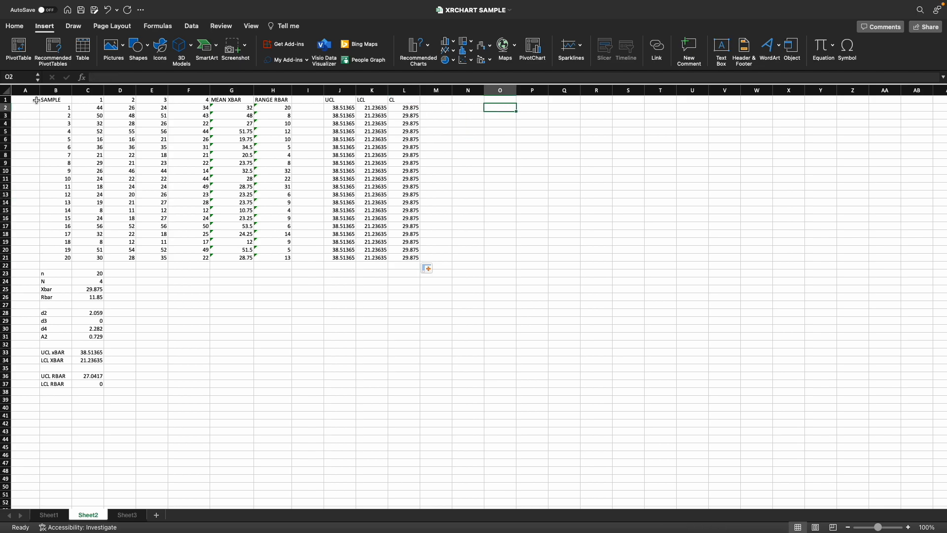
Insert a blank row above the header row and enter the title XBAR in J1.
right_click(5, 99)
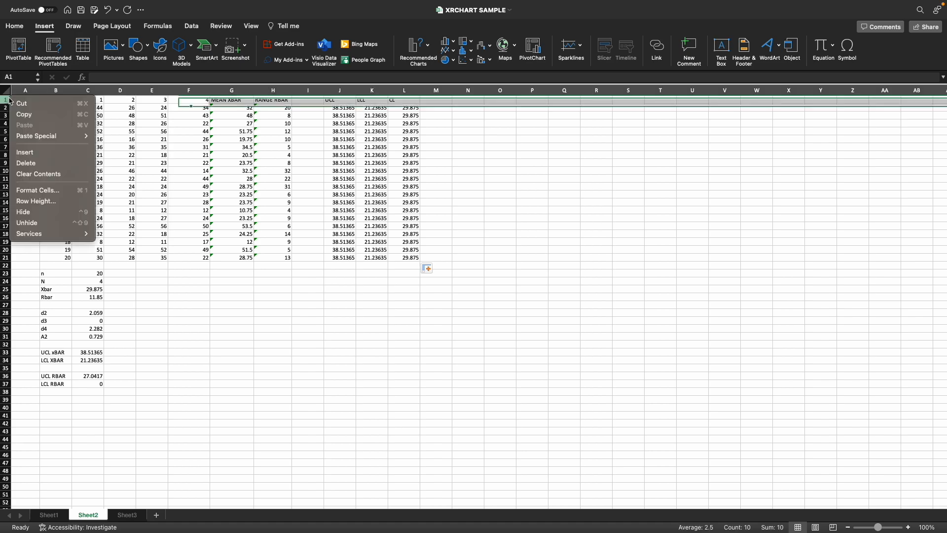
click(35, 154)
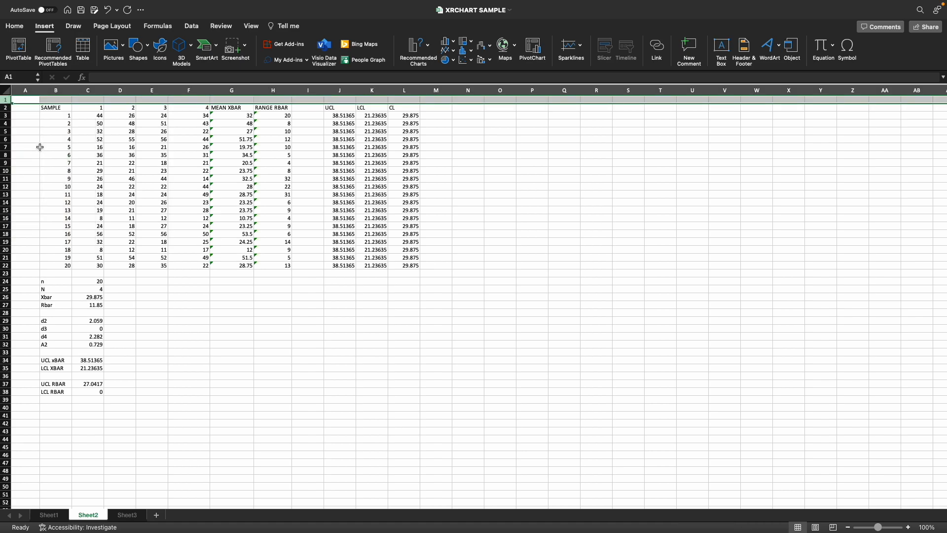
click(338, 101)
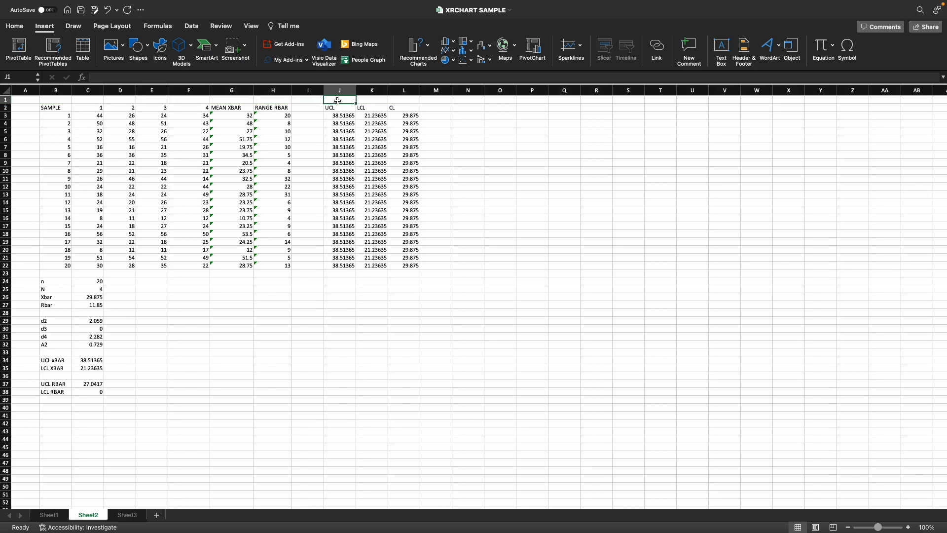
text(XBAR)
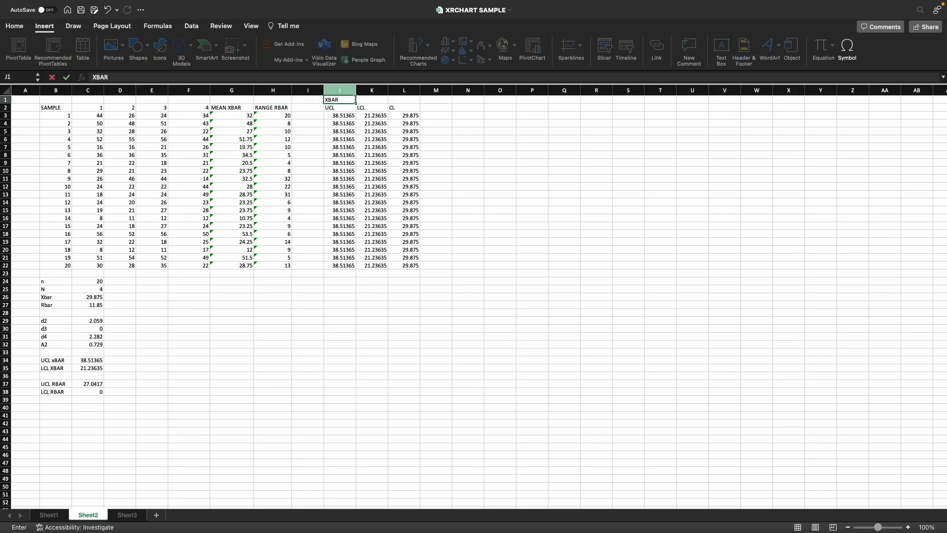
key(Return)
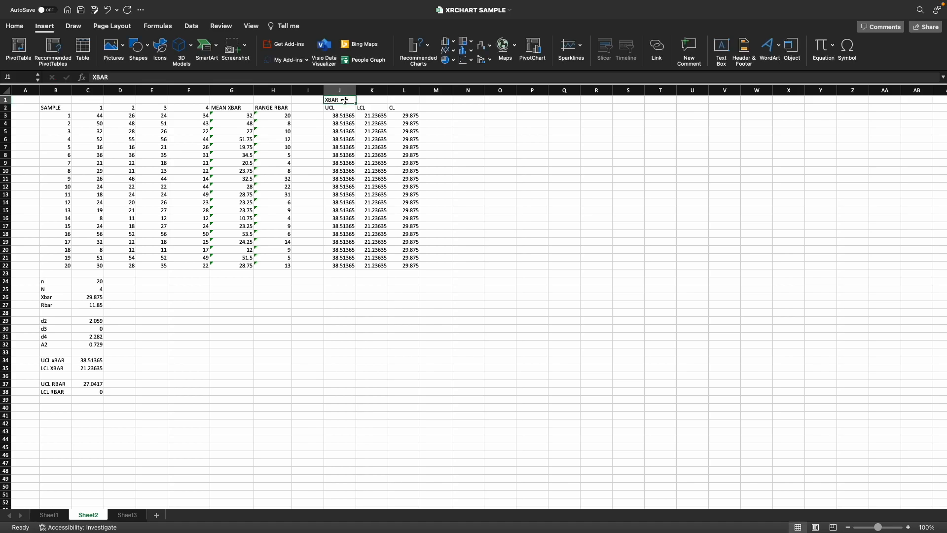
Apply the Good cell style to the XBAR limits block J1:L22.
click(19, 28)
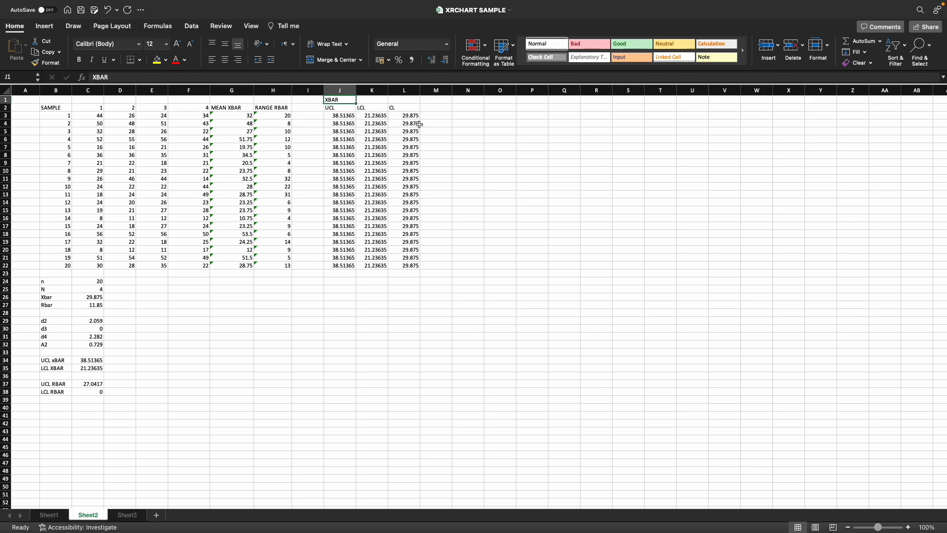
mouse_move(345, 102)
mouse_down()
mouse_move(390, 119)
mouse_move(413, 267)
mouse_up()
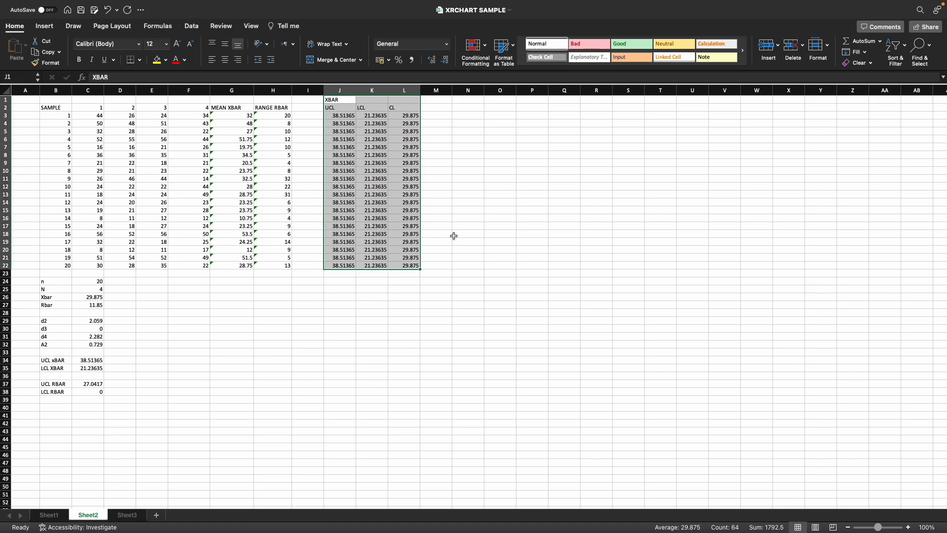
click(632, 43)
click(500, 123)
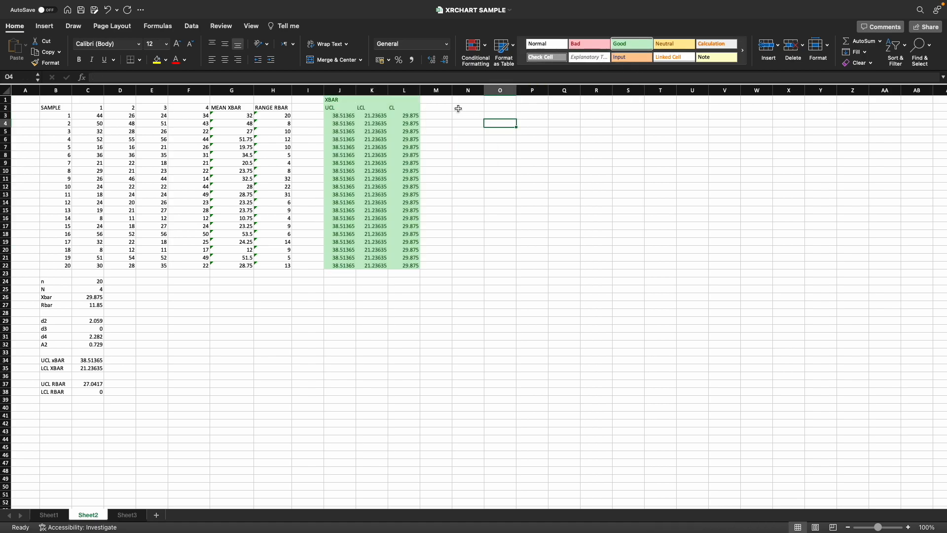
Enter the title RBAR in N1 and the headers UCL, LCL and CL in N2, O2 and P2.
click(463, 103)
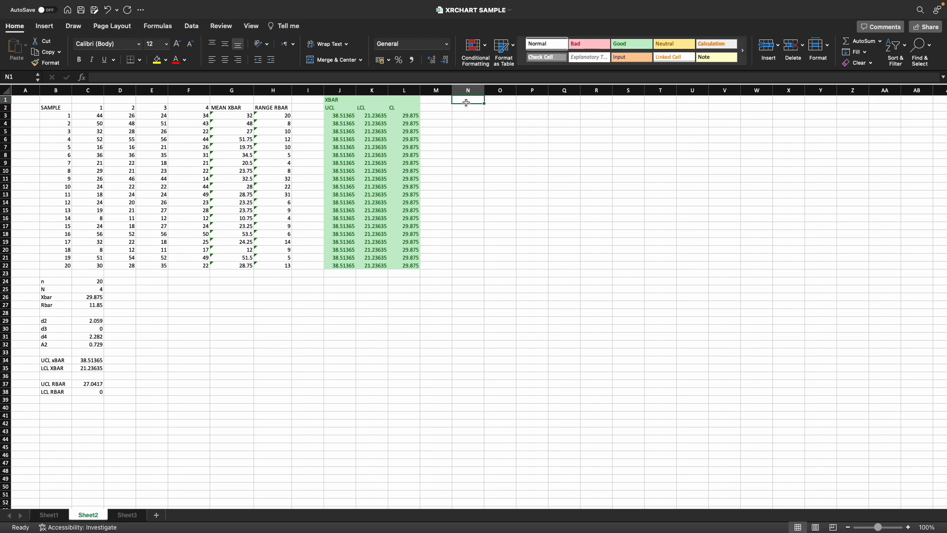
text(RBAR)
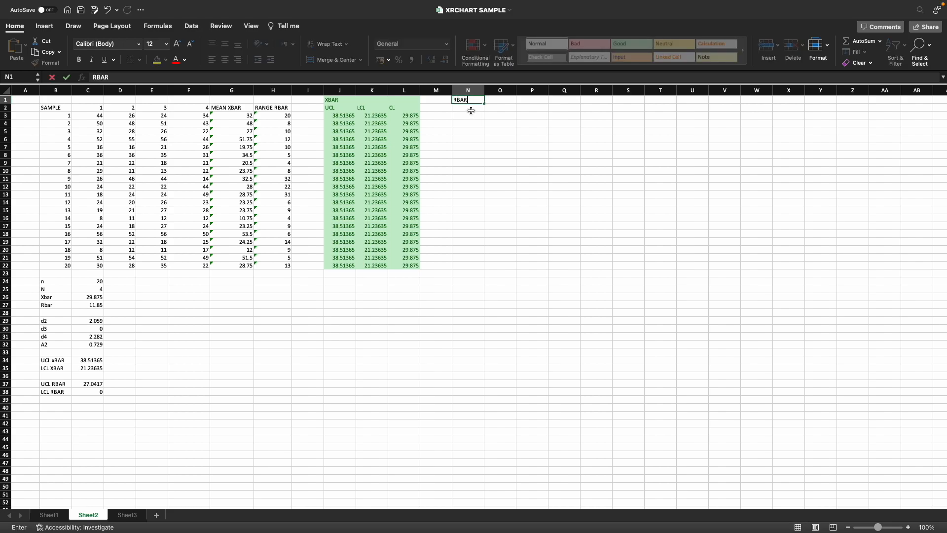
key(Return)
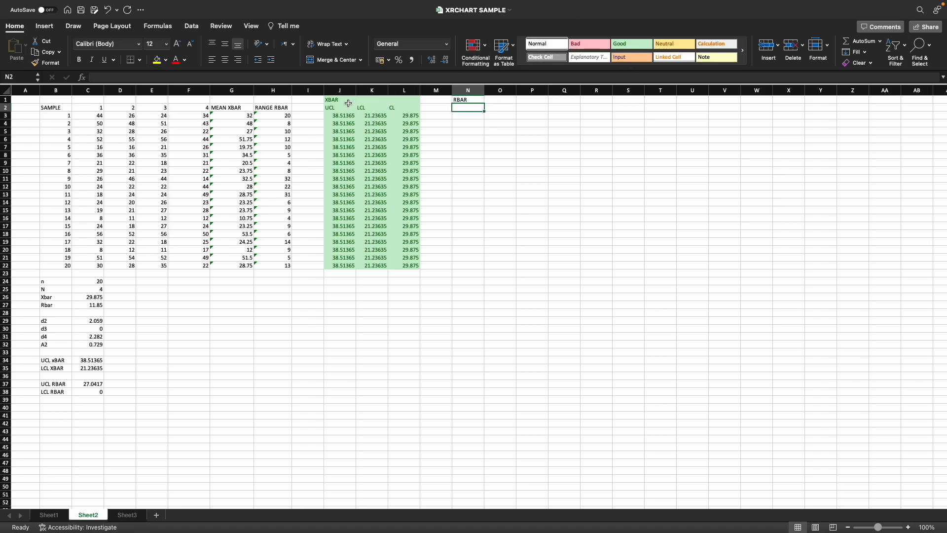
text(UCL)
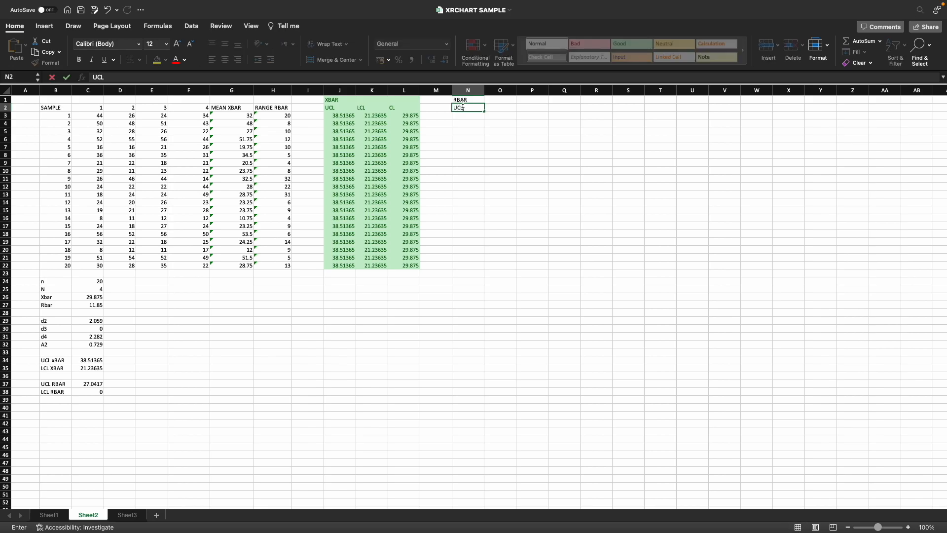
key(Tab)
text(LCL)
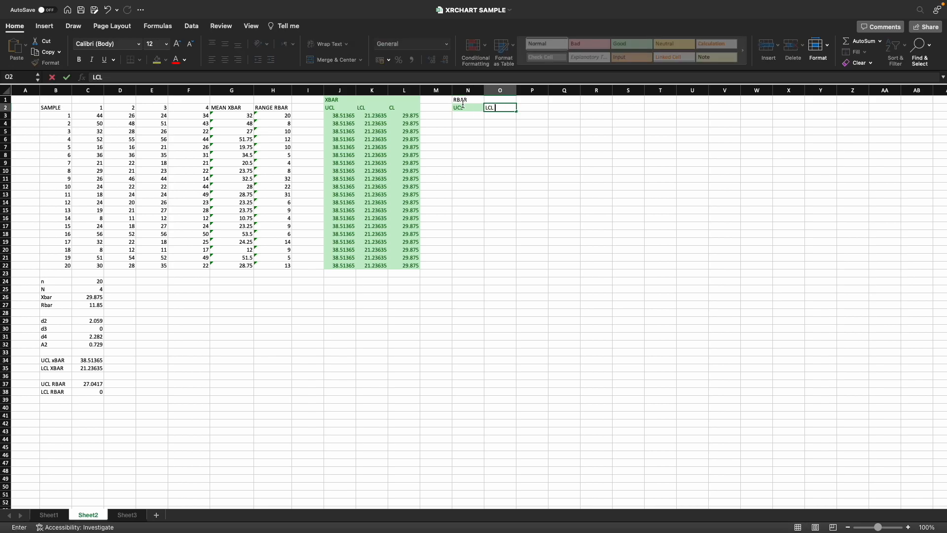
key(Tab)
text(CL)
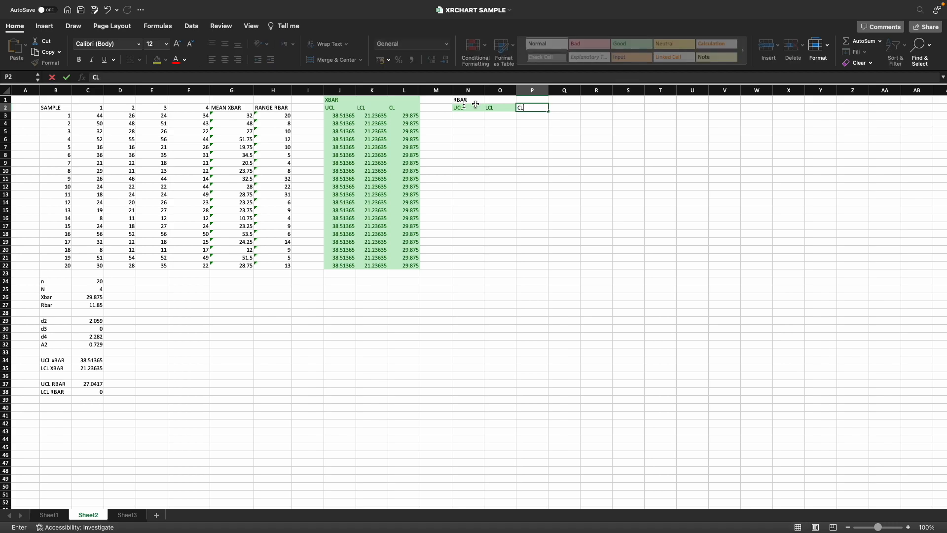
click(489, 123)
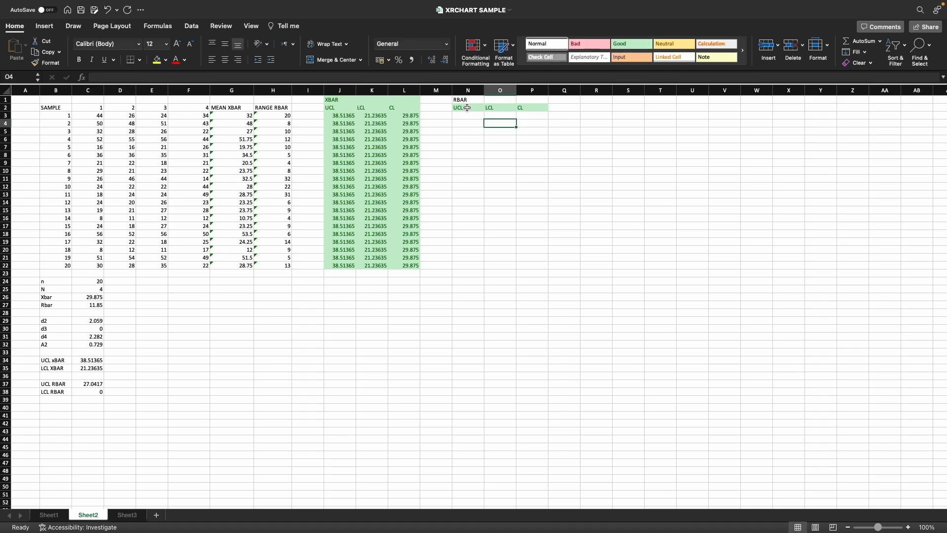
click(463, 101)
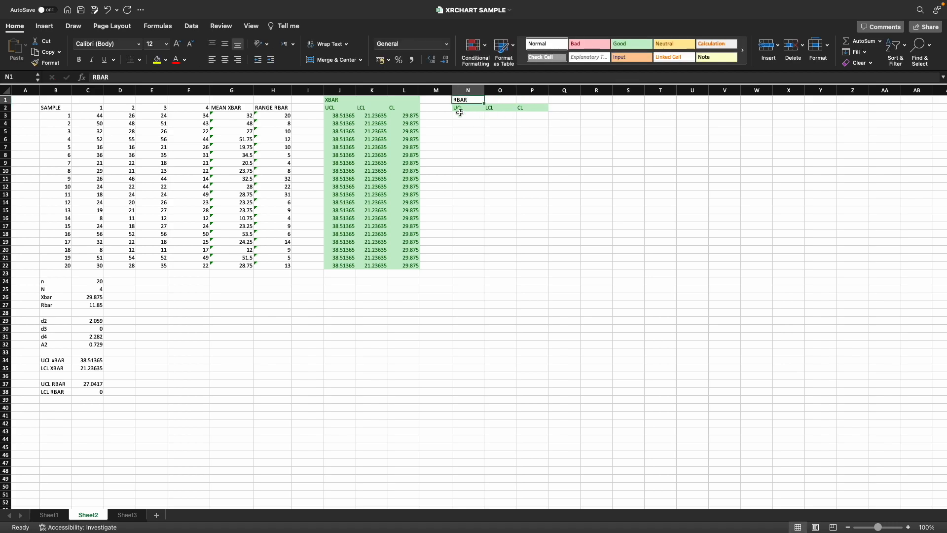
Copy the UCL RBAR from C37 into N3 as a value only.
click(468, 118)
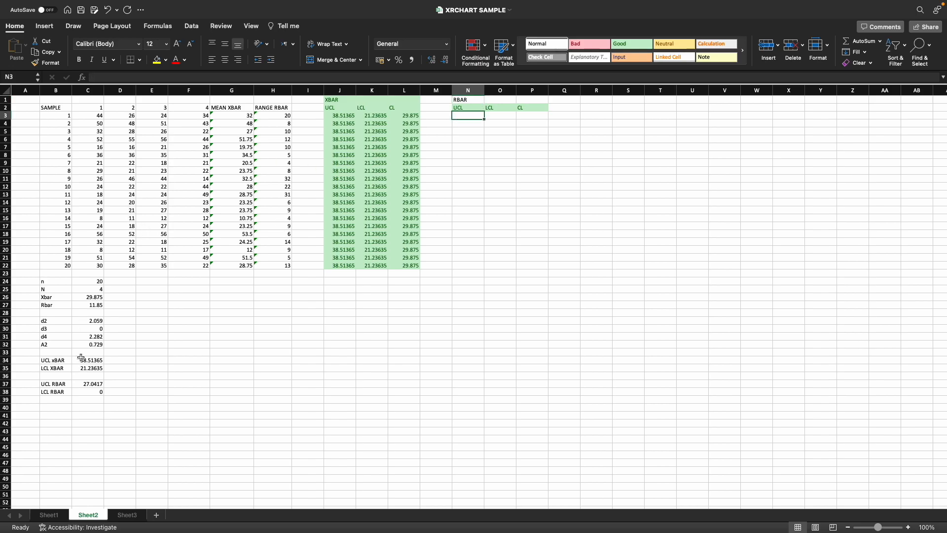
click(91, 385)
right_click(91, 385)
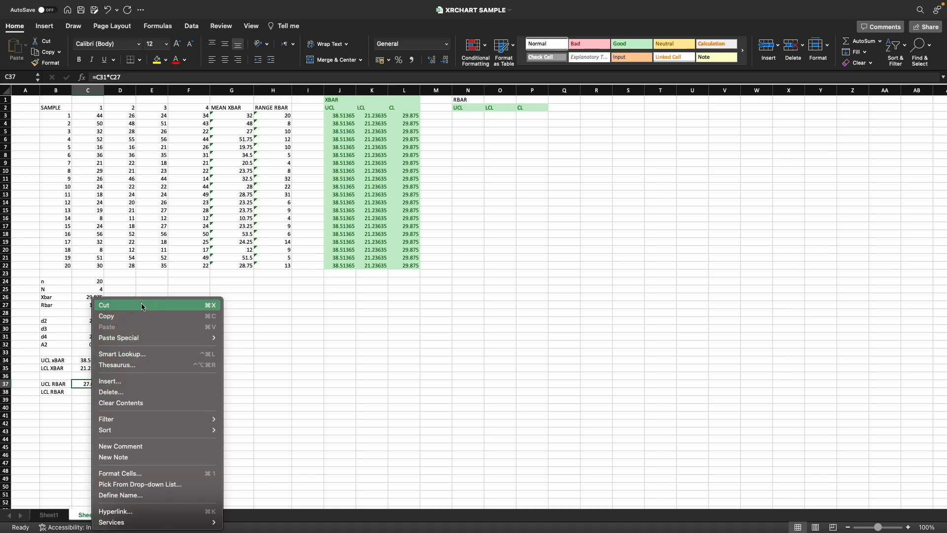
click(140, 317)
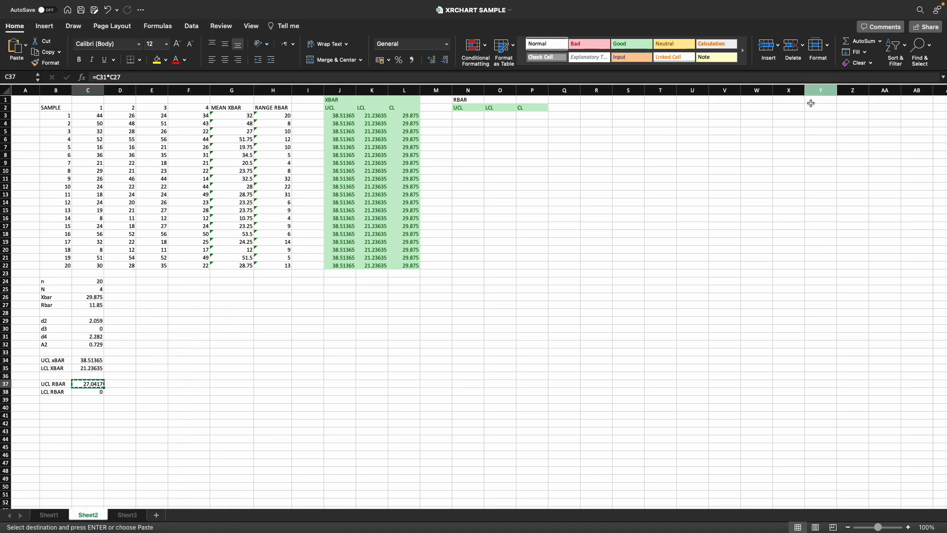
right_click(468, 115)
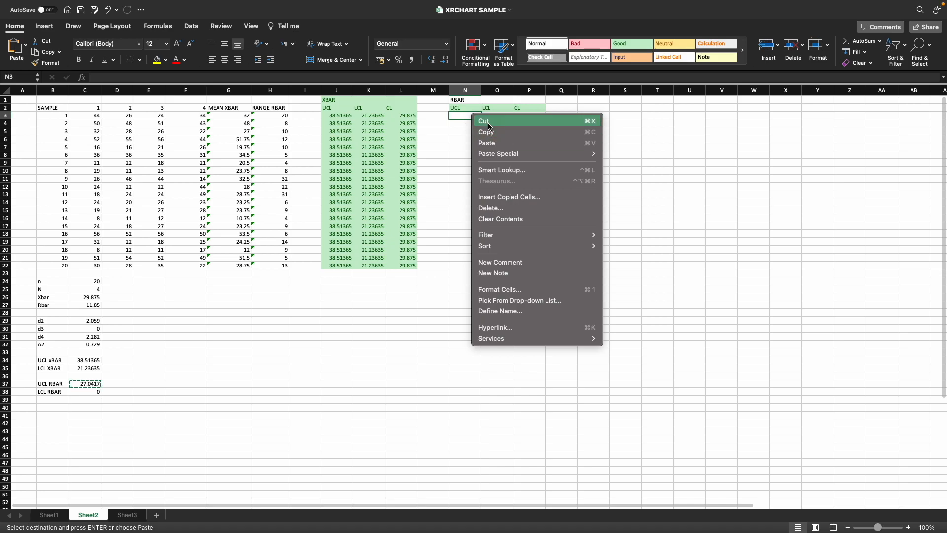
mouse_move(502, 154)
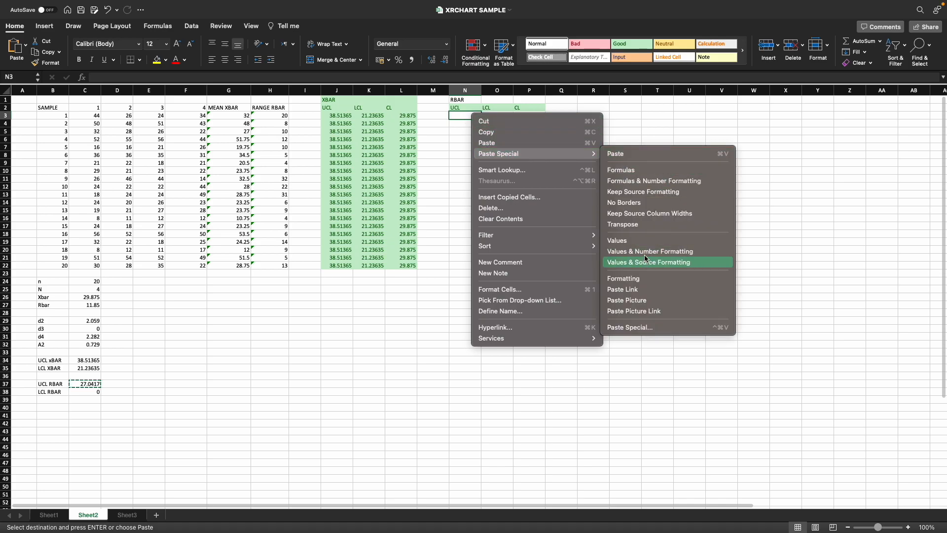
click(645, 240)
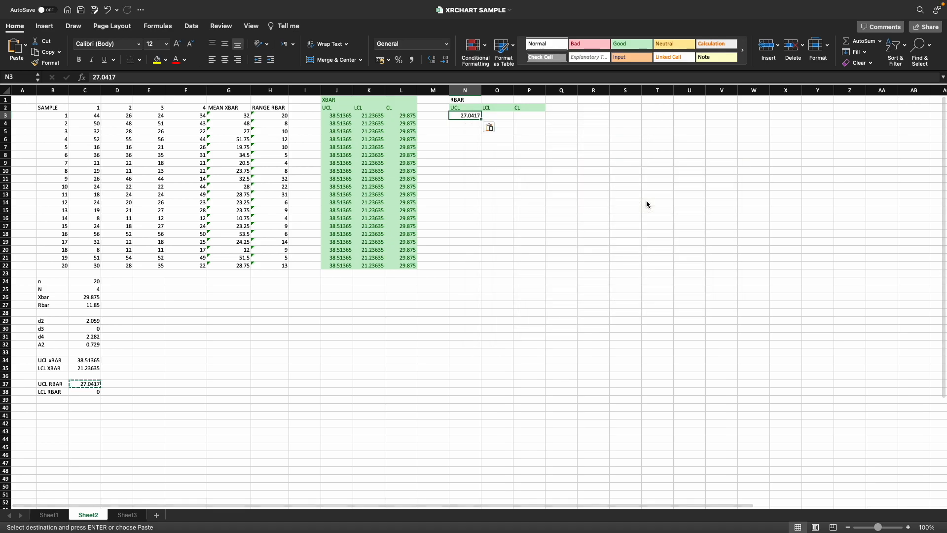
Copy the LCL RBAR from C38 into O3 as a value without its formula.
right_click(85, 394)
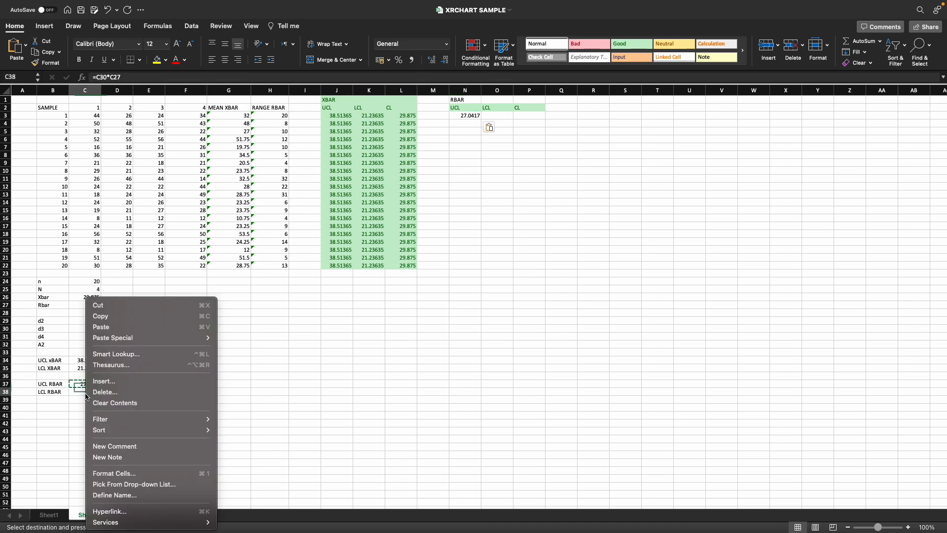
click(127, 316)
right_click(500, 116)
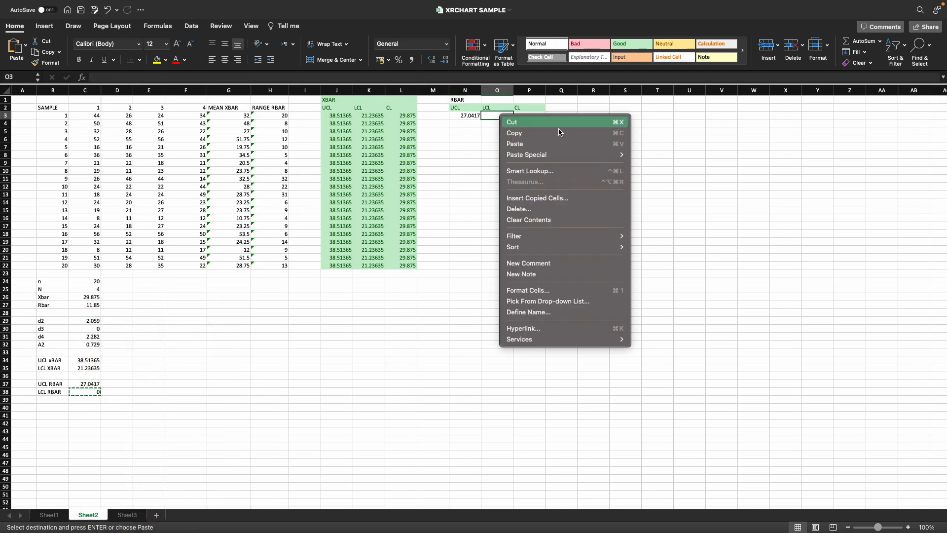
mouse_move(554, 154)
click(665, 252)
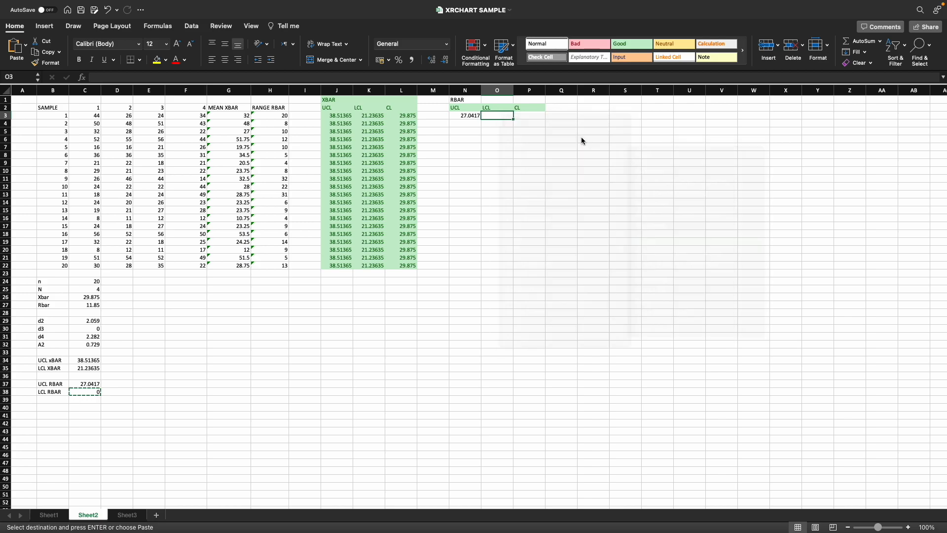
click(532, 114)
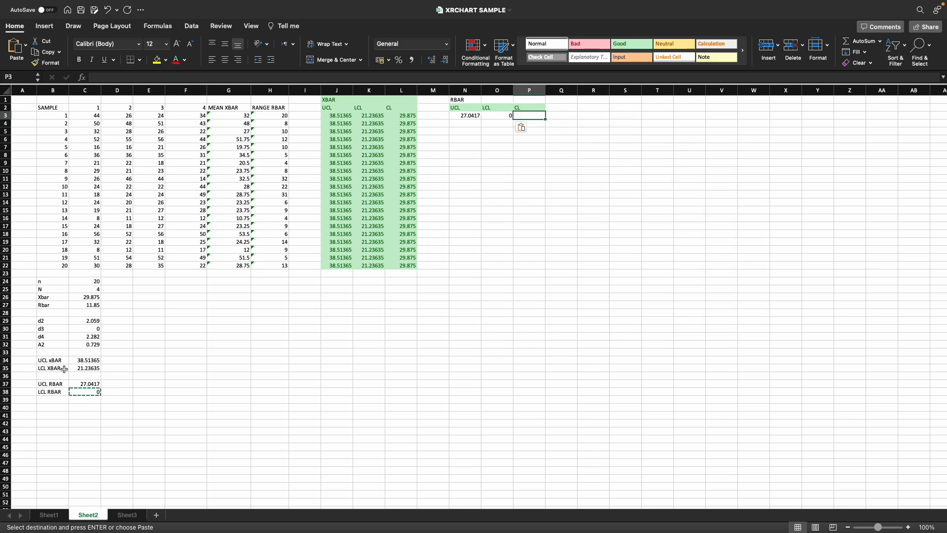
Copy the Rbar average from C27 into P3 under the RBAR block's CL header as a value only.
click(472, 115)
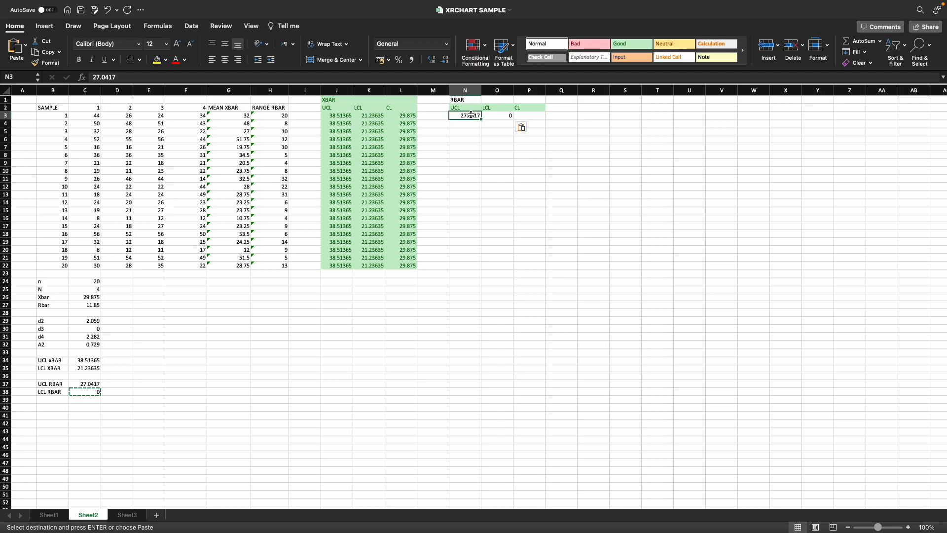
click(530, 115)
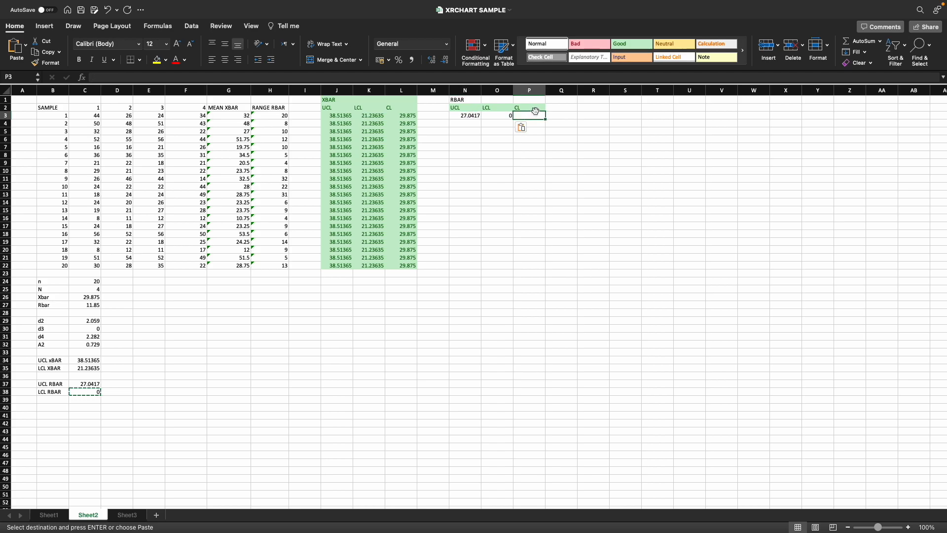
right_click(94, 305)
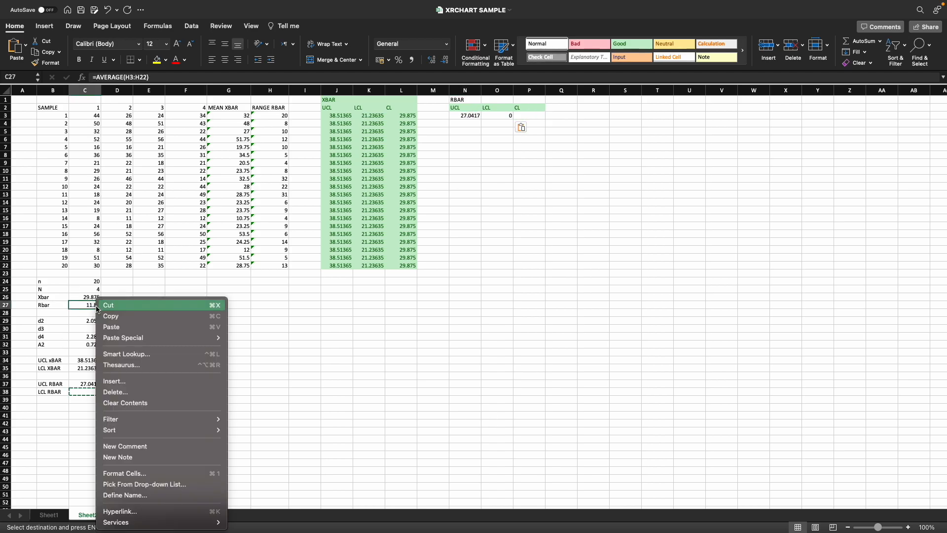
click(130, 315)
click(528, 115)
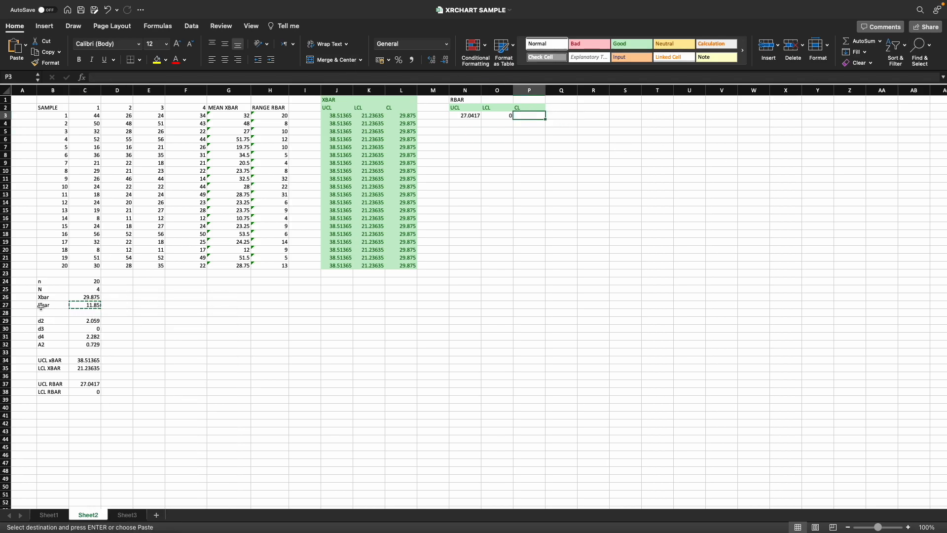
right_click(526, 117)
mouse_move(582, 155)
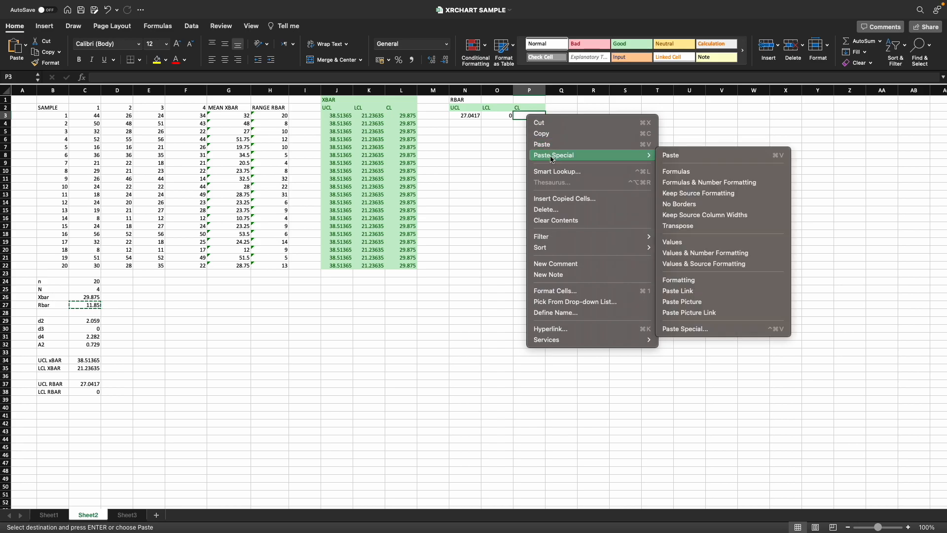
click(683, 241)
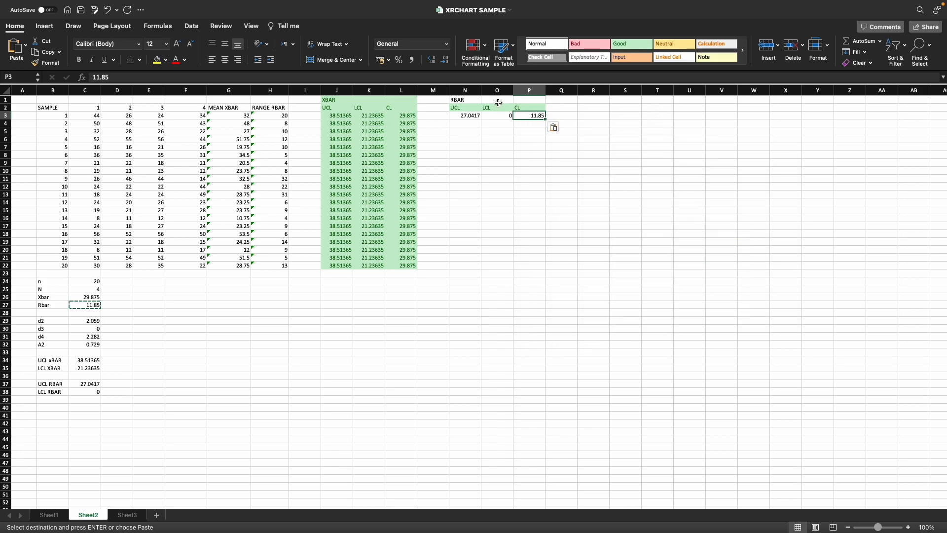
Fill N3, O3 and P3 down to row 22 and apply the Bad cell style to the RBAR block N1:P22.
click(477, 117)
drag(481, 119, 461, 269)
click(512, 118)
drag(512, 118, 498, 269)
click(529, 117)
drag(545, 119, 546, 269)
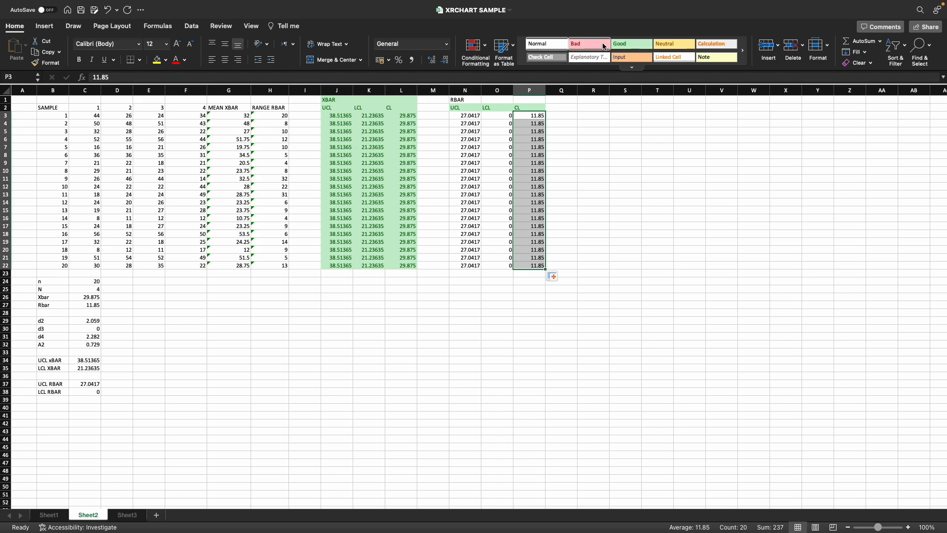
drag(457, 101, 530, 267)
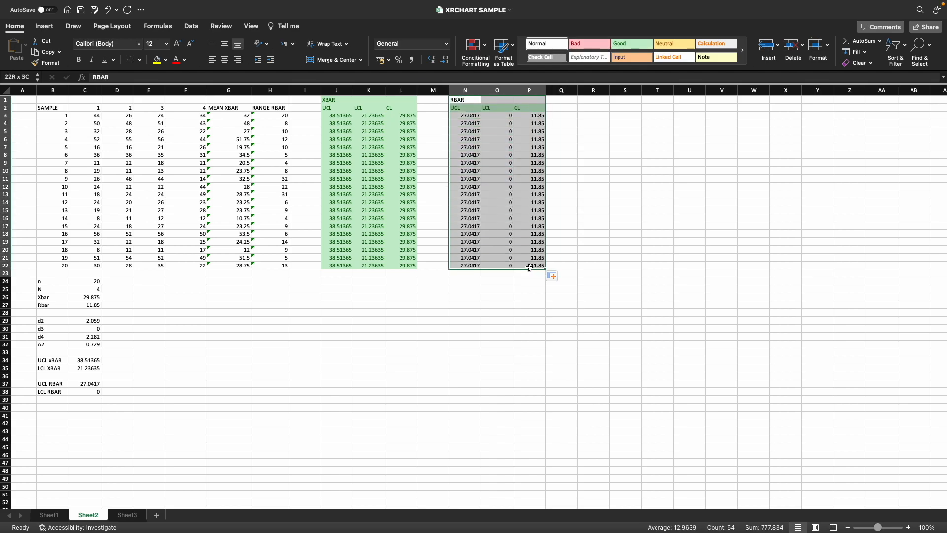
click(585, 45)
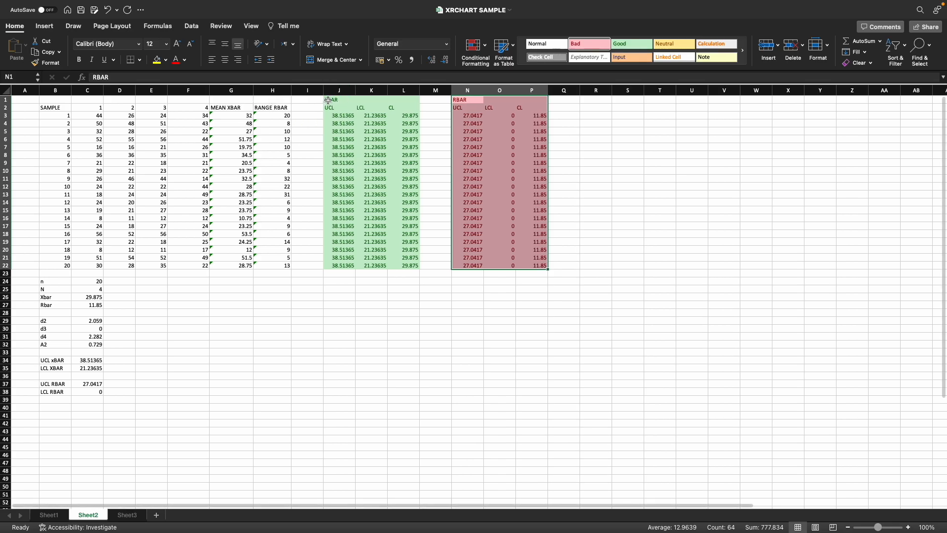
Select the XBAR block J1:L22 together with the MEAN XBAR column G2:G22 and apply the Good cell style.
drag(328, 100, 403, 265)
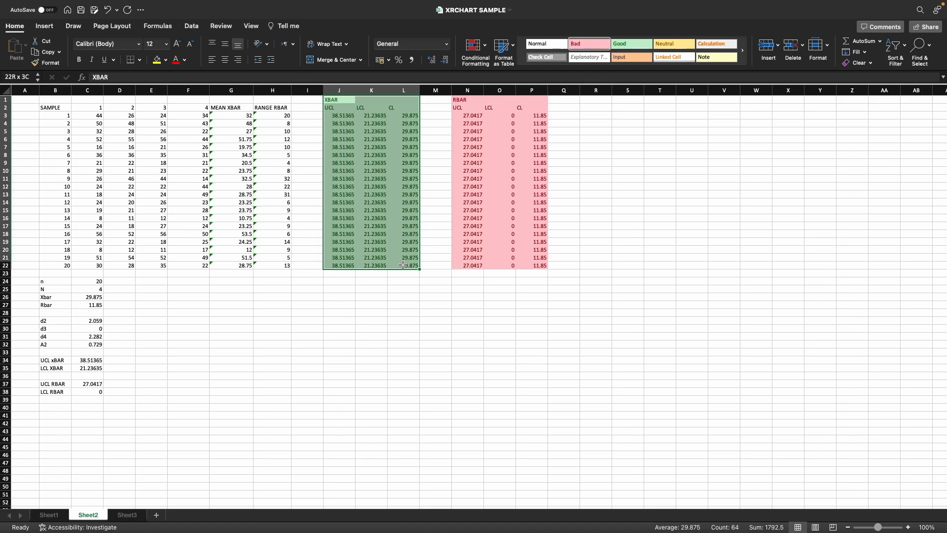
drag(403, 265, 403, 266)
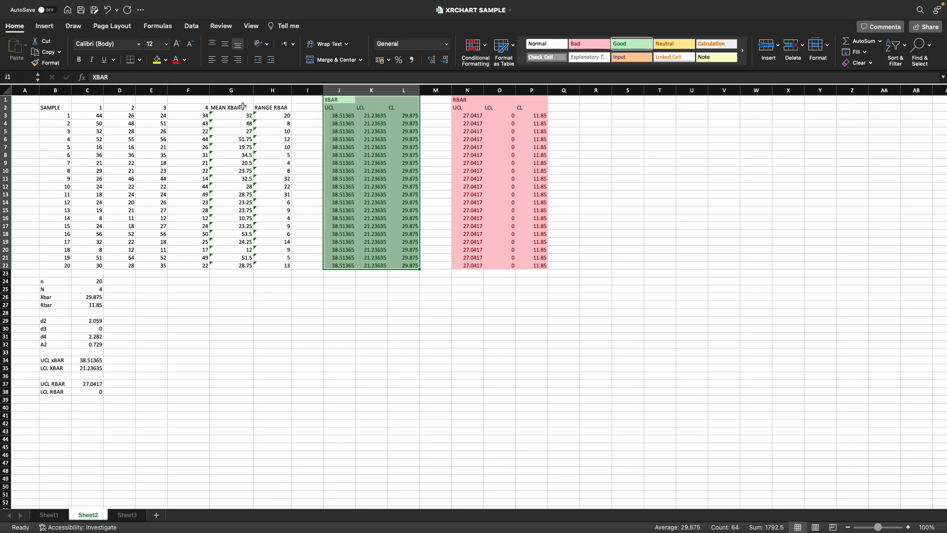
drag(230, 107, 245, 265)
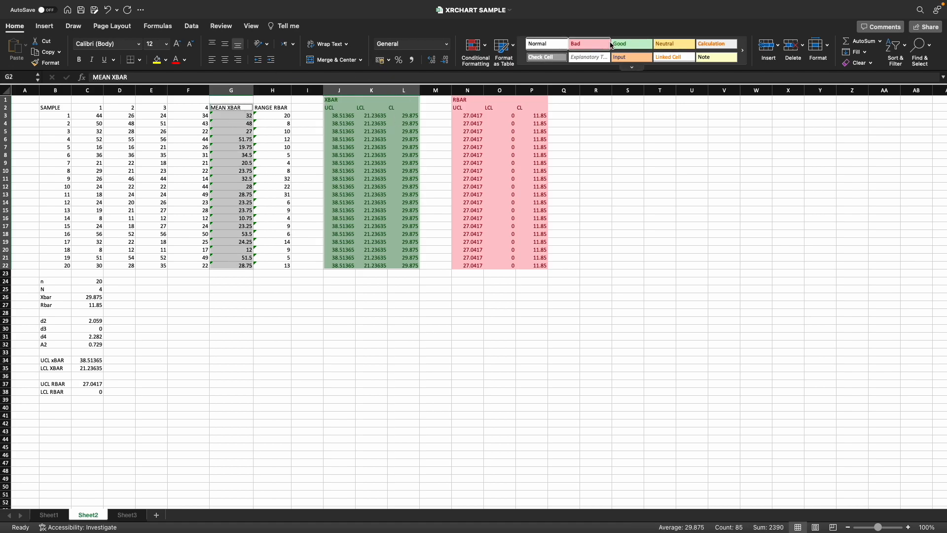
click(632, 46)
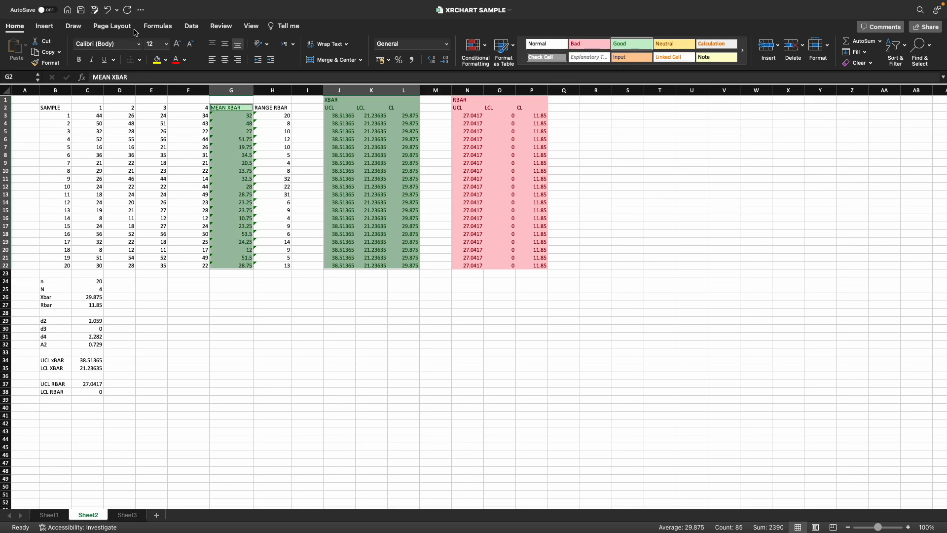
Insert a 2-D line chart with markers from the selected XBAR data and place it below the sample table, beside the constants.
click(46, 26)
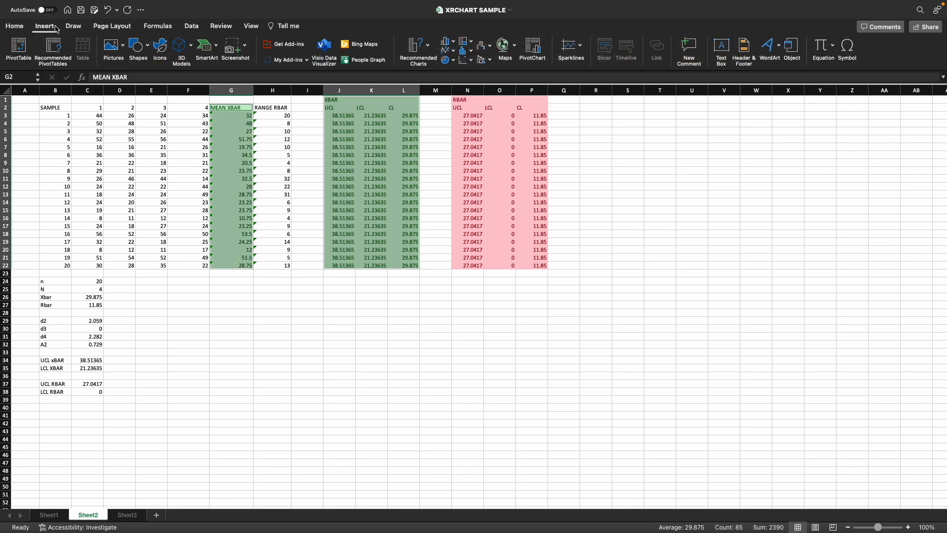
click(452, 52)
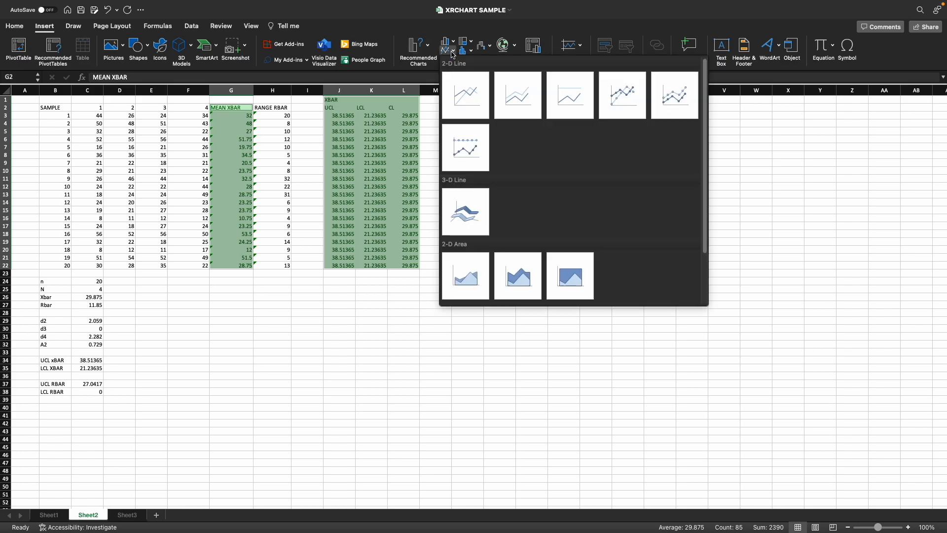
click(632, 108)
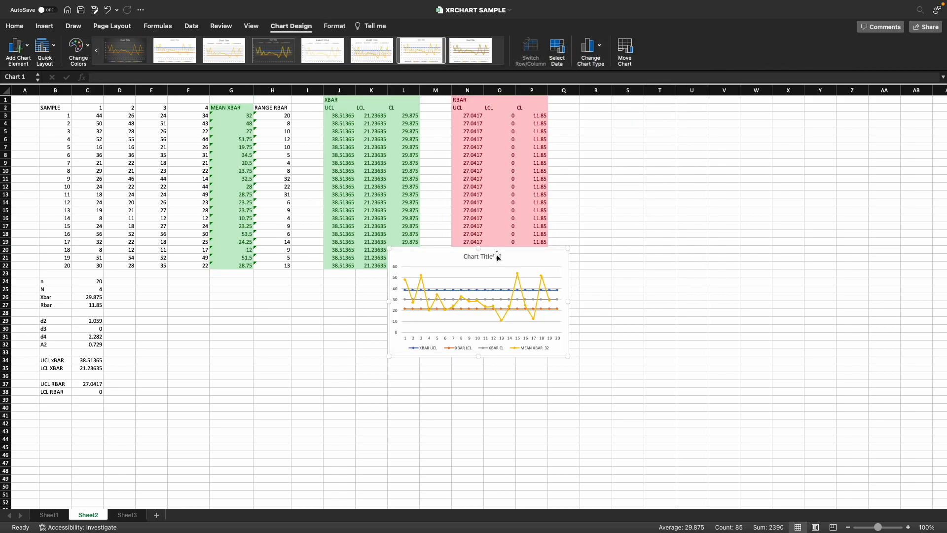
drag(499, 254, 286, 306)
Replace the placeholder title of the XBAR line chart with X CHART.
click(280, 310)
double_click(280, 309)
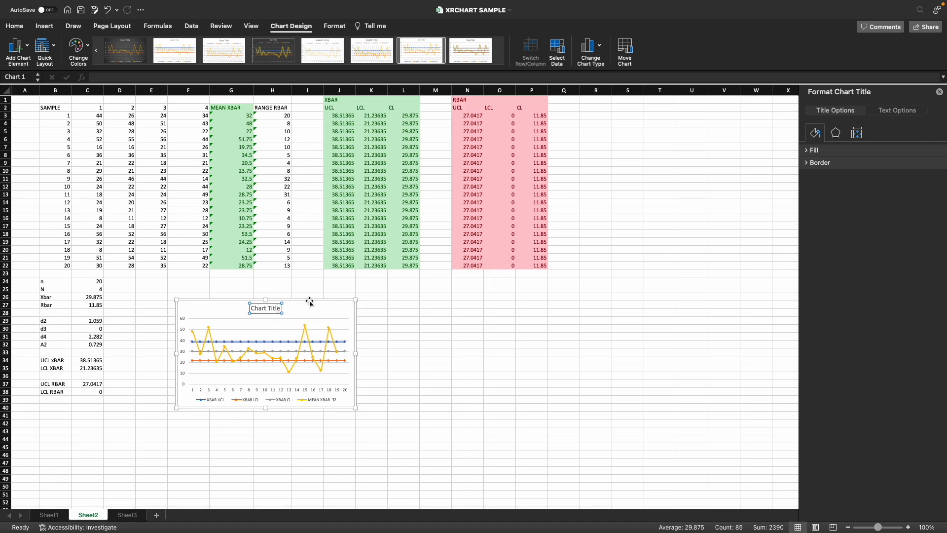
key(BackSpace)
key(BackSpace)
key(BackSpace)
key(BackSpace)
key(BackSpace)
key(BackSpace)
key(BackSpace)
key(BackSpace)
key(BackSpace)
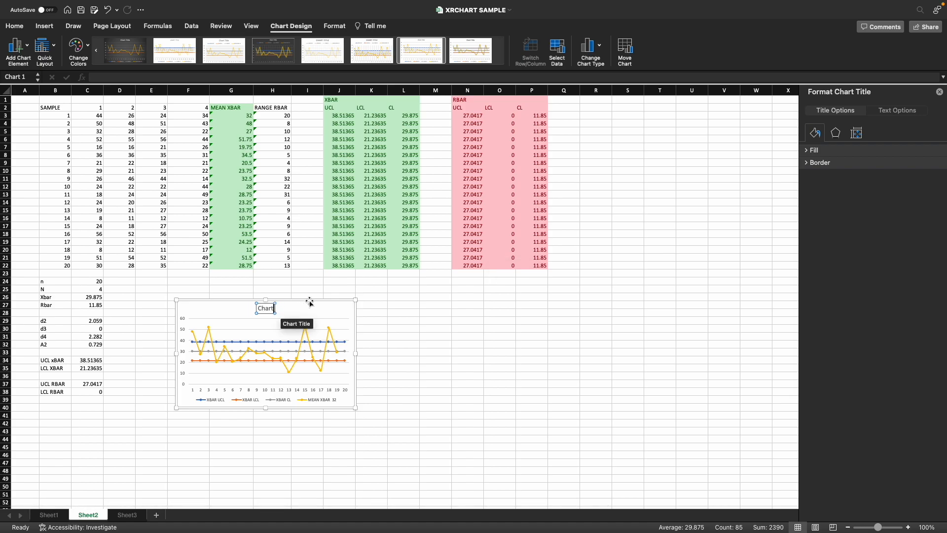
key(BackSpace)
key(BackSpace)
text(X CHART)
click(403, 305)
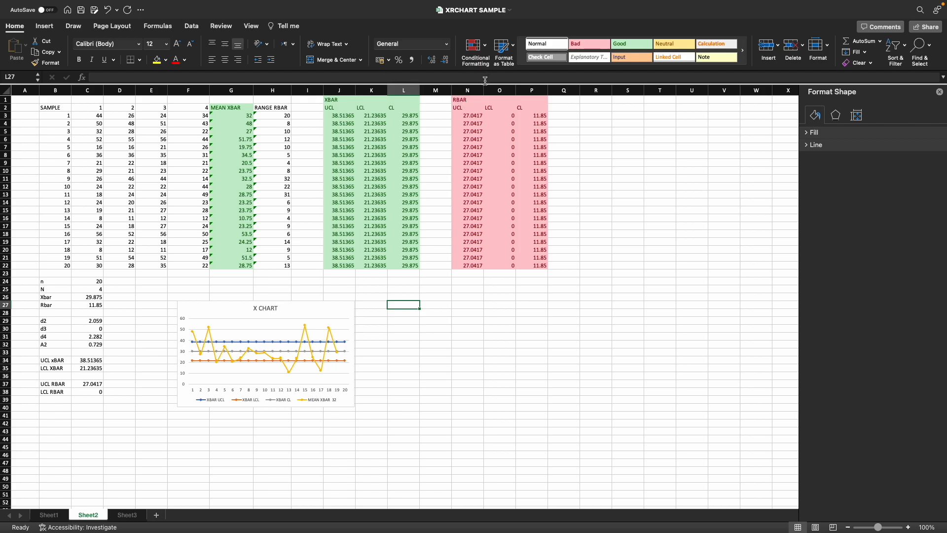
Select the RBAR block N1:P22 together with the RANGE RBAR column H2:H22 and apply the Bad cell style.
drag(461, 100, 522, 266)
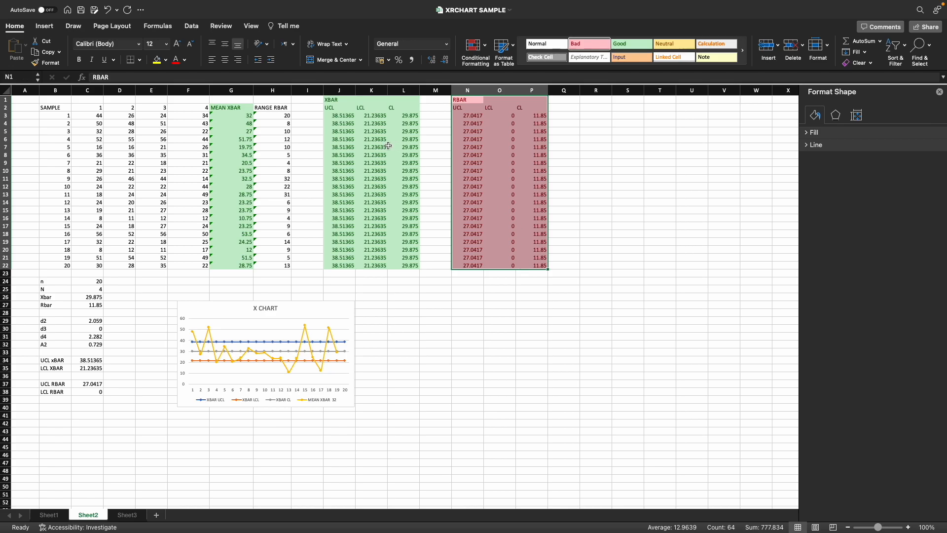
drag(283, 109, 273, 268)
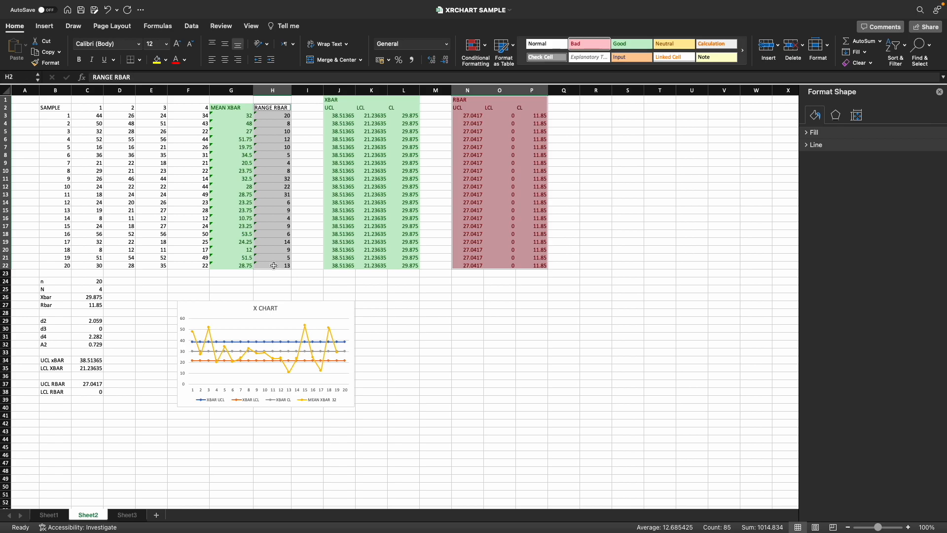
click(591, 48)
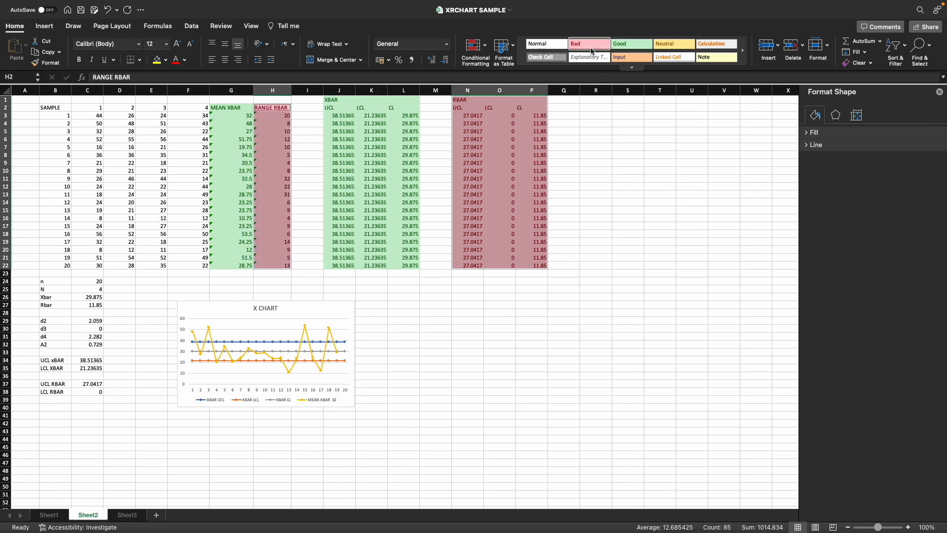
Insert a 2-D line chart with markers from the selected RBAR data and place it beside the X CHART.
click(44, 26)
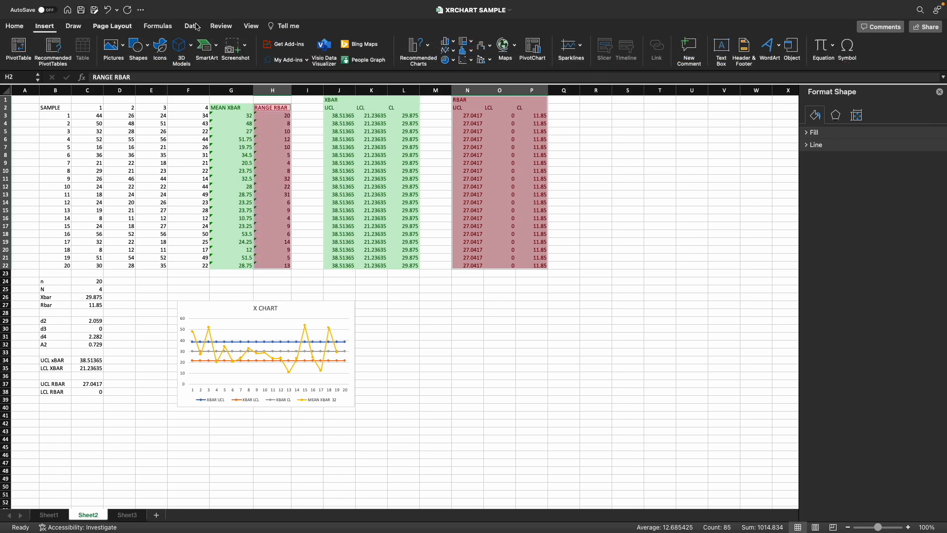
click(454, 53)
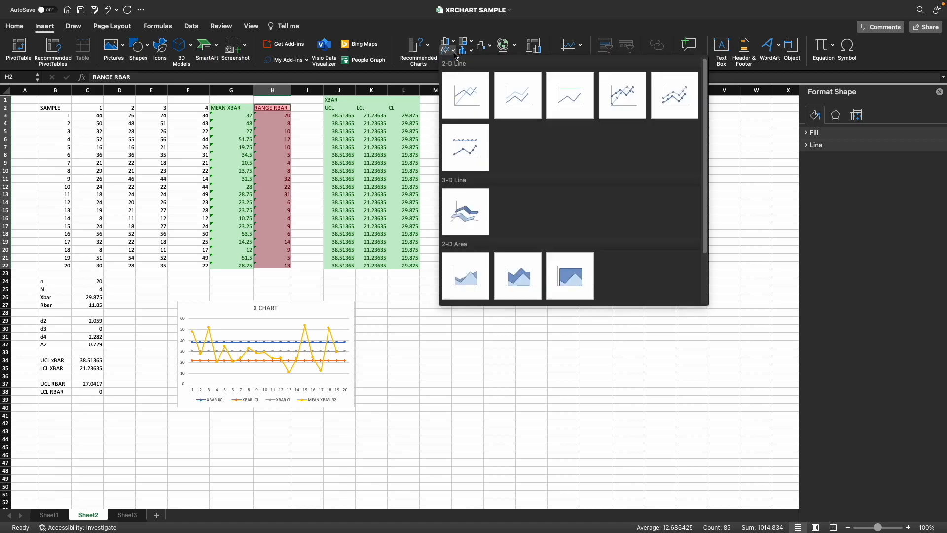
click(630, 111)
drag(459, 254, 539, 308)
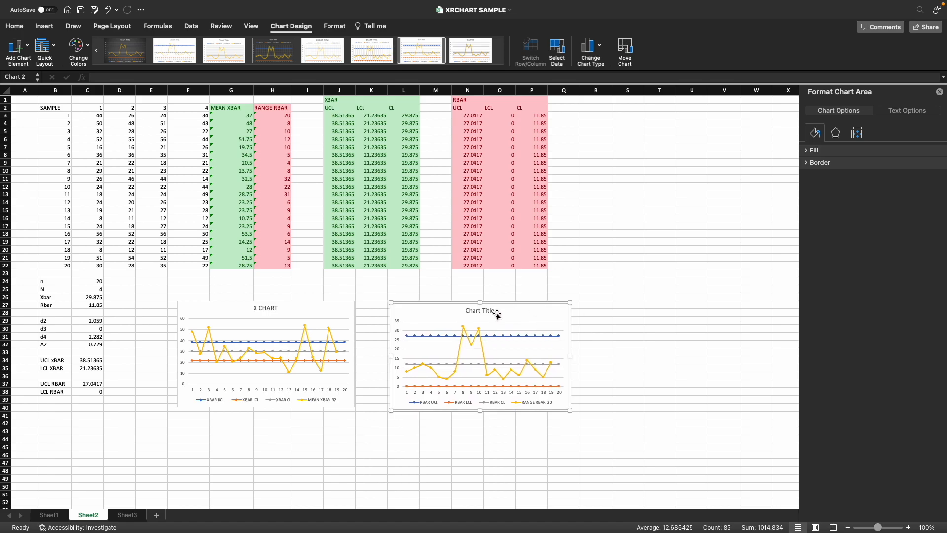
Replace the placeholder title of the RBAR line chart with R CHART.
click(498, 313)
drag(496, 311, 472, 311)
text(CHART)
click(474, 310)
click(554, 336)
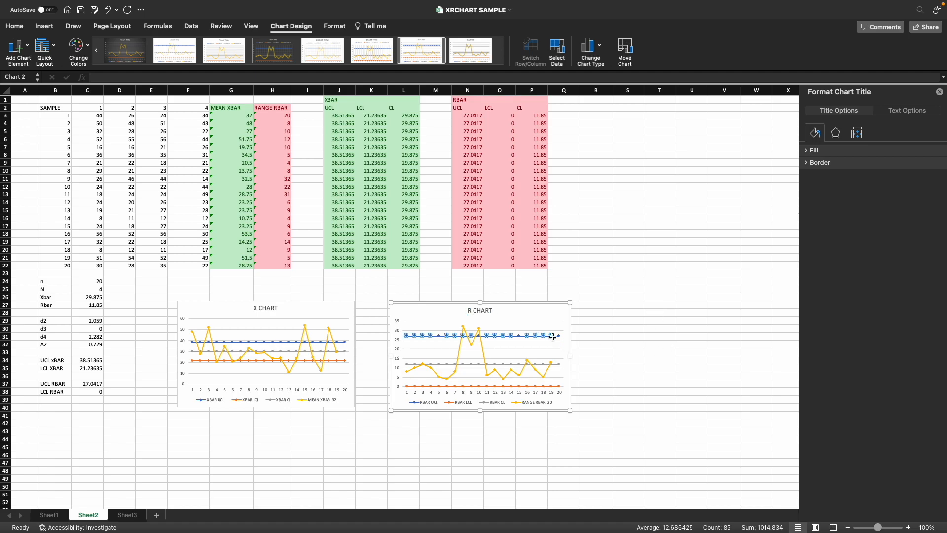
click(595, 320)
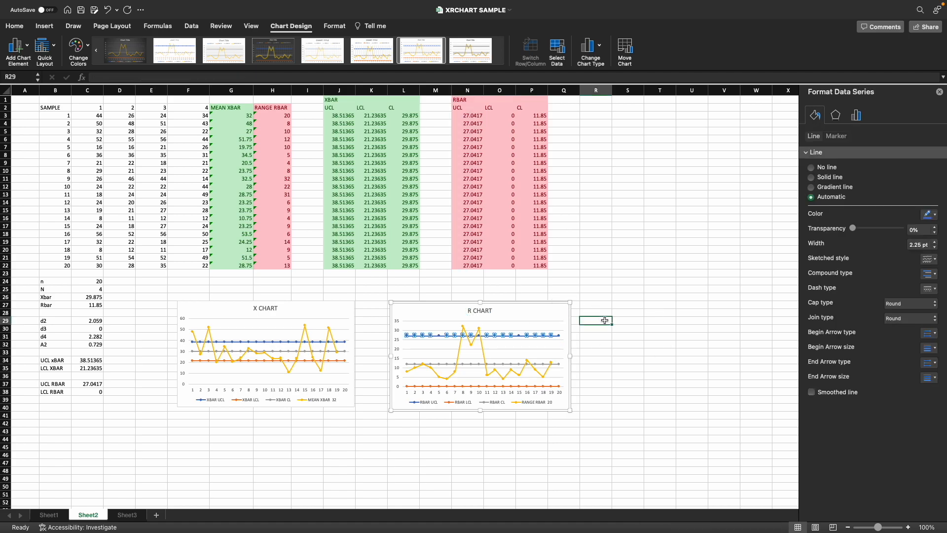
Align the R CHART with the X CHART's top edge and enlarge both charts slightly.
click(542, 305)
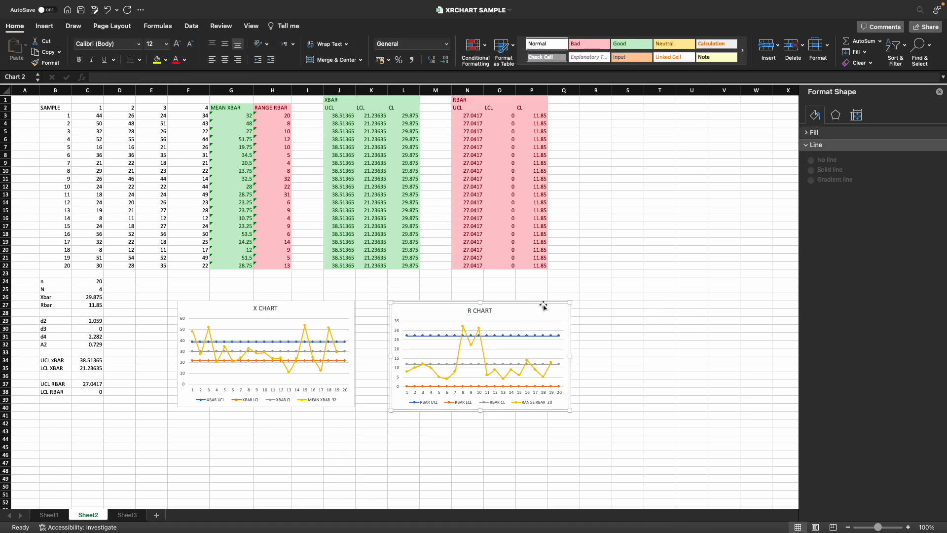
drag(543, 306, 547, 304)
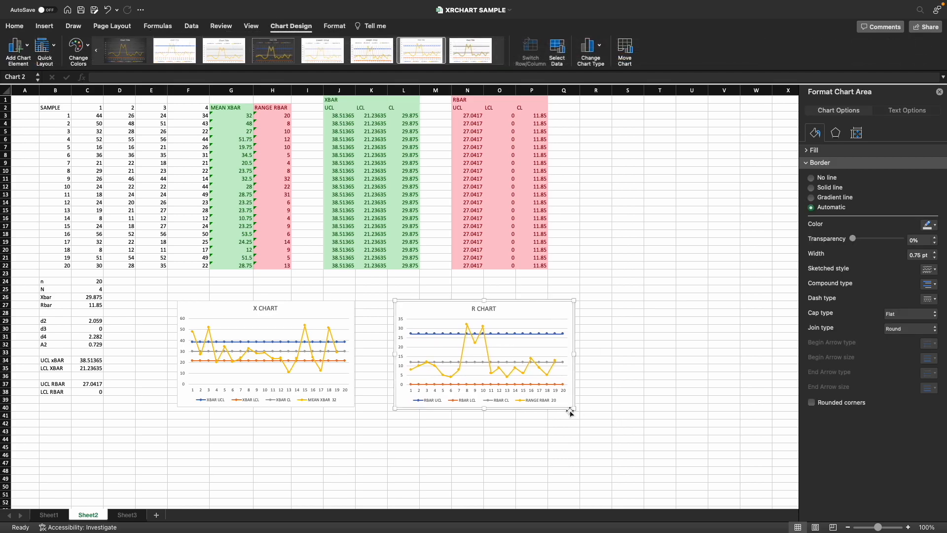
drag(574, 410, 585, 417)
click(344, 398)
drag(354, 406, 362, 418)
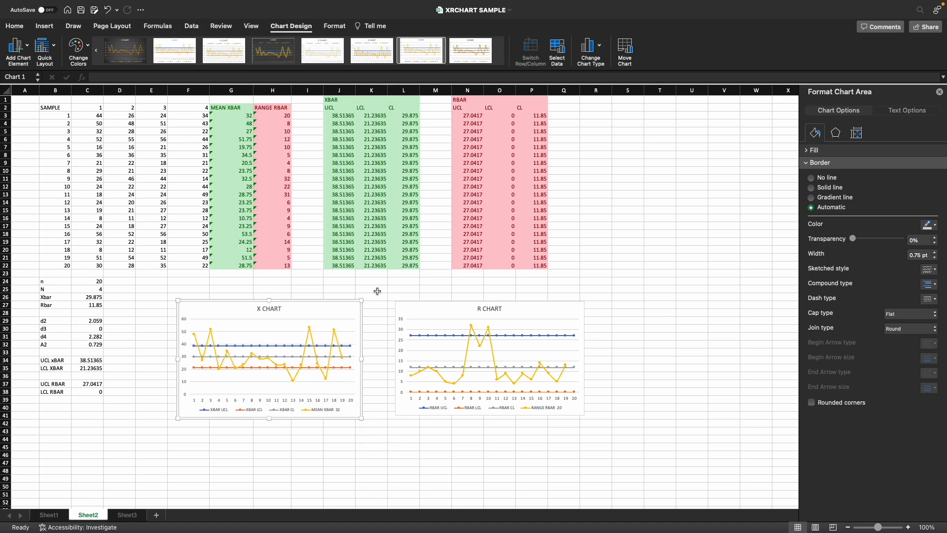
Examine the X CHART and R CHART for sample points that fall outside the control limits.
scroll(546, 336, down, 3)
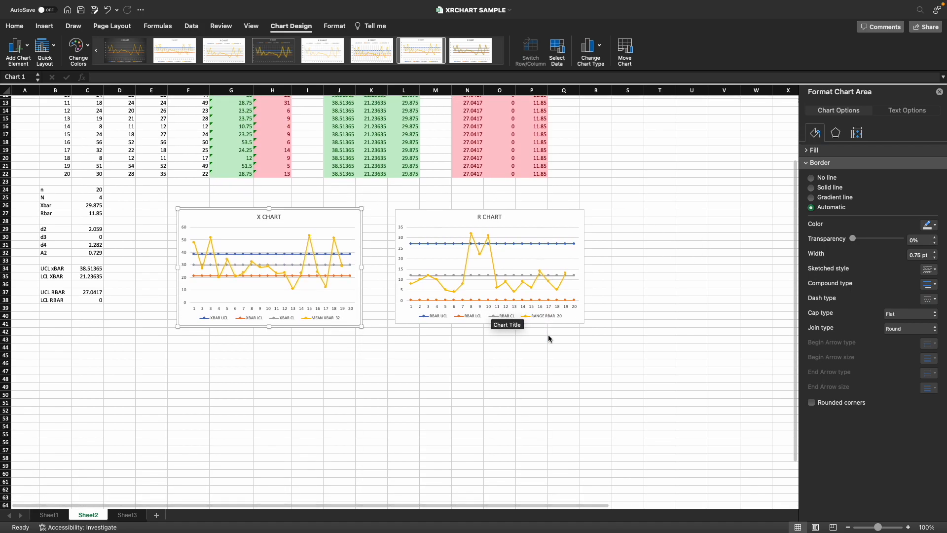
scroll(546, 336, up, 3)
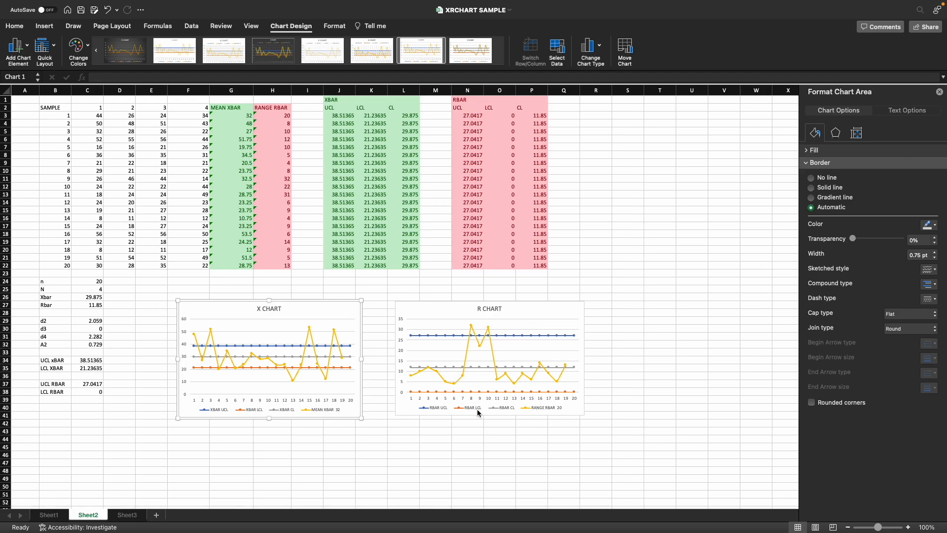
scroll(725, 281, down, 2)
scroll(724, 306, up, 3)
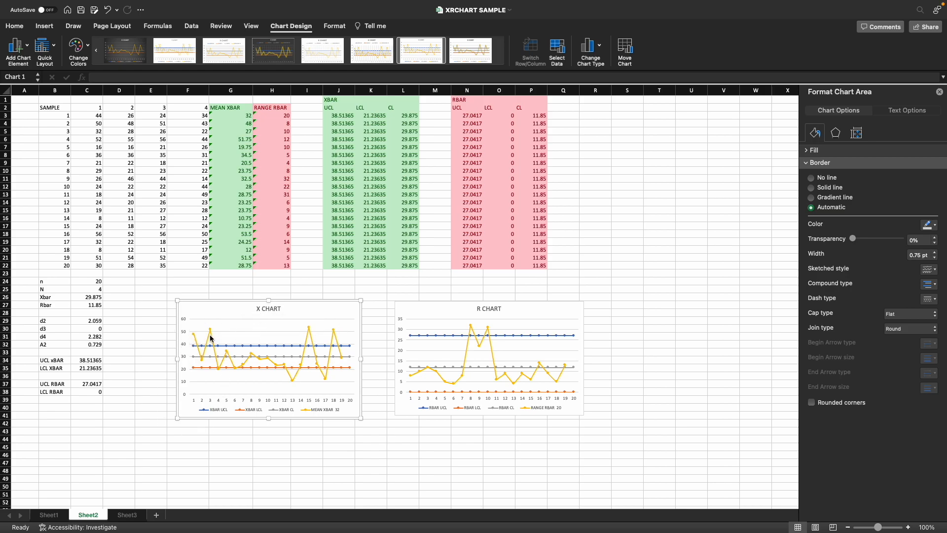
mouse_move(208, 330)
mouse_move(330, 333)
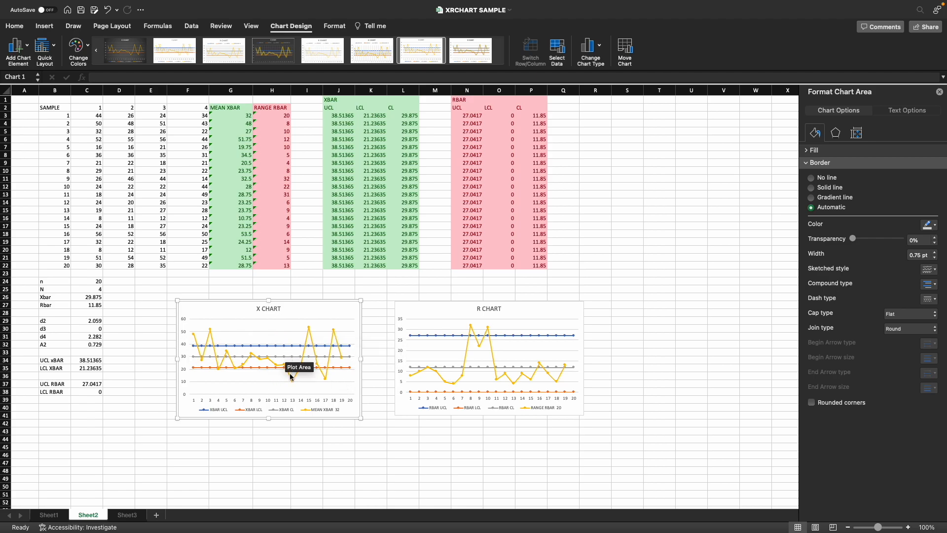
mouse_move(292, 377)
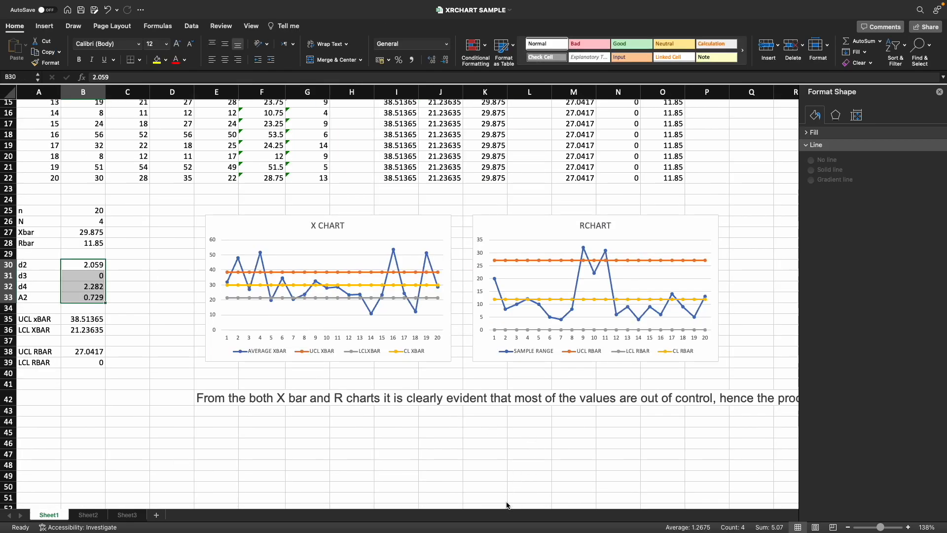
Review the reference charts and conclusion on Sheet1 and the control chart constants on Sheet3, and return to Sheet2's charts.
mouse_move(507, 505)
mouse_down()
mouse_move(624, 501)
mouse_move(494, 505)
mouse_up()
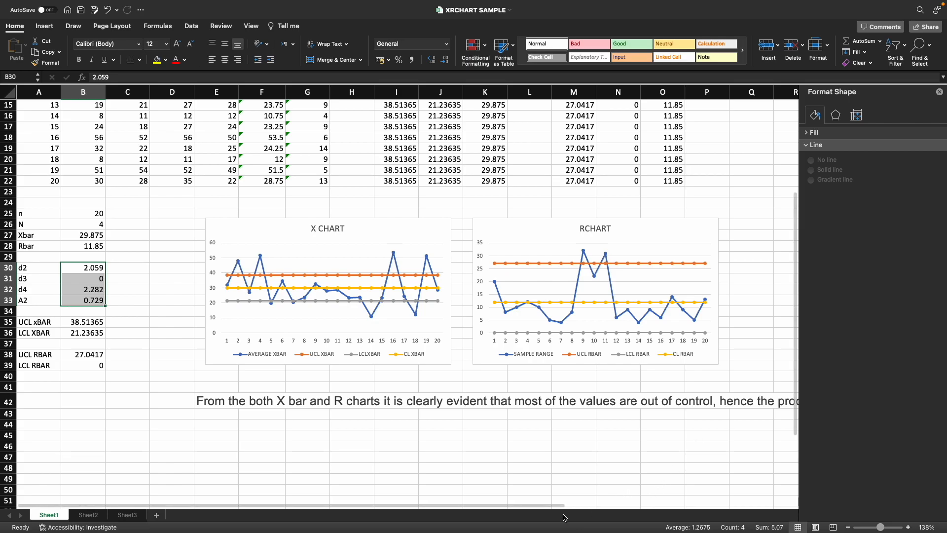
mouse_move(560, 509)
mouse_down()
mouse_move(730, 499)
mouse_move(567, 508)
mouse_up()
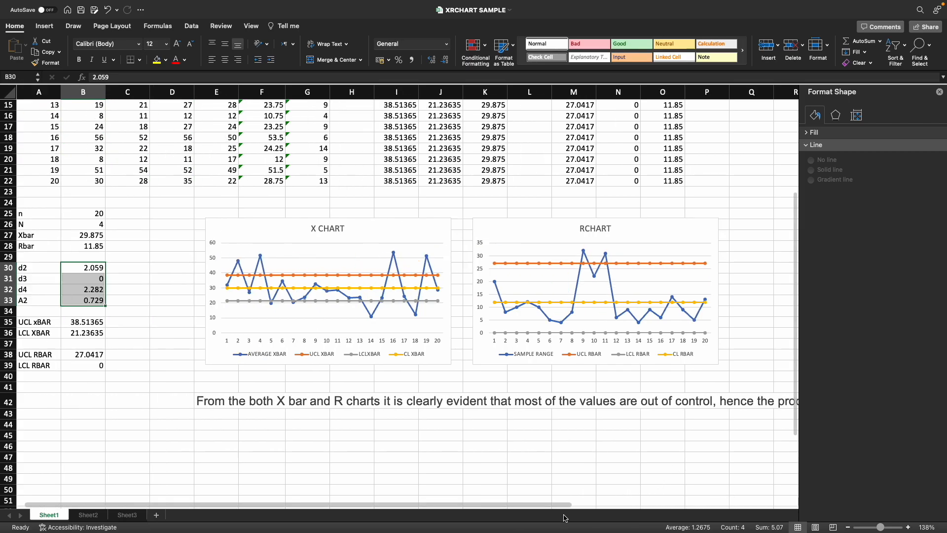
click(128, 516)
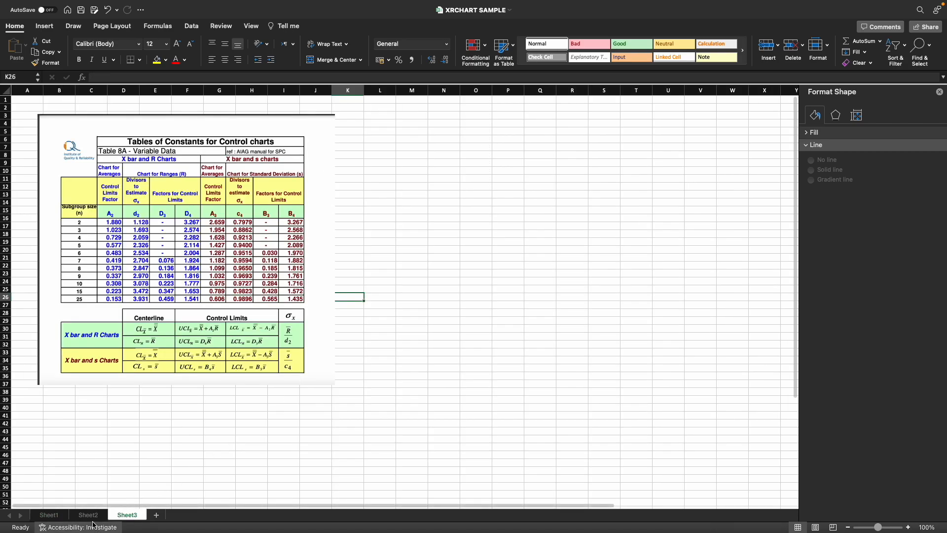
click(90, 516)
scroll(420, 415, down, 3)
scroll(419, 417, up, 5)
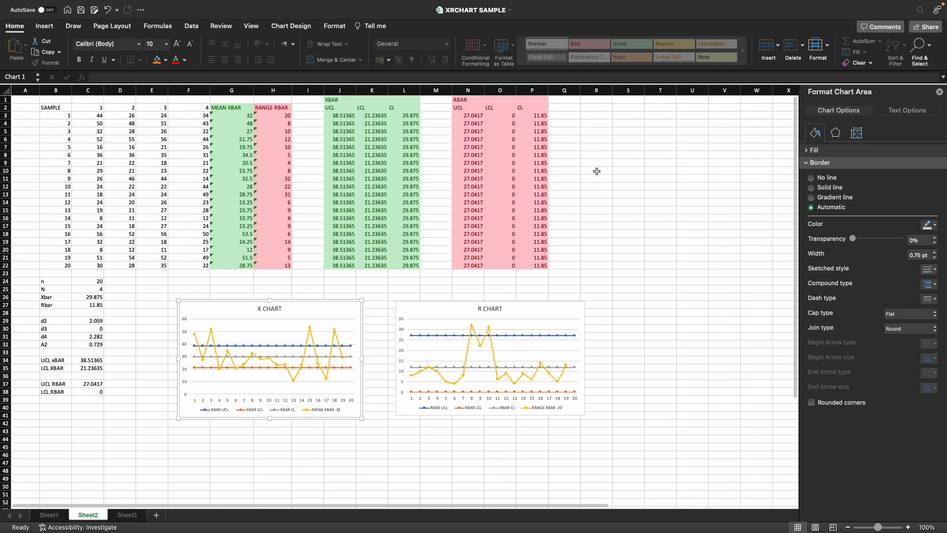